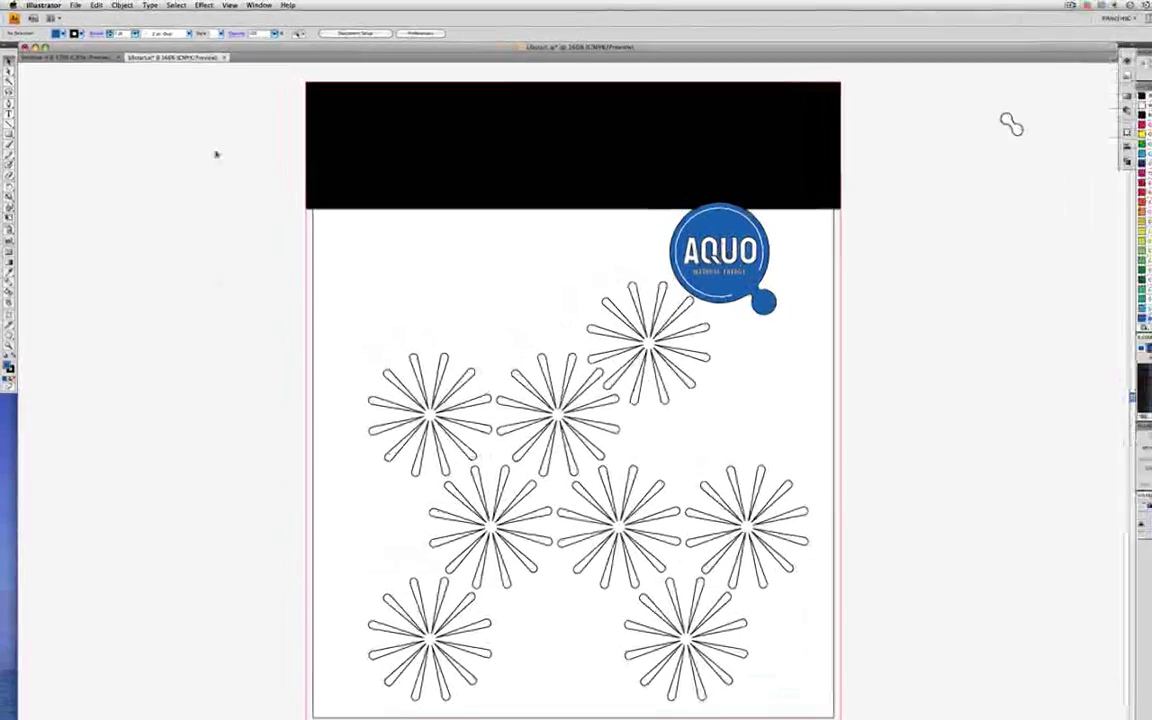
- With nothing selected, start a new CMYK process swatch and set its values to C=9, M=100, Y=100, K=10
click(176, 5)
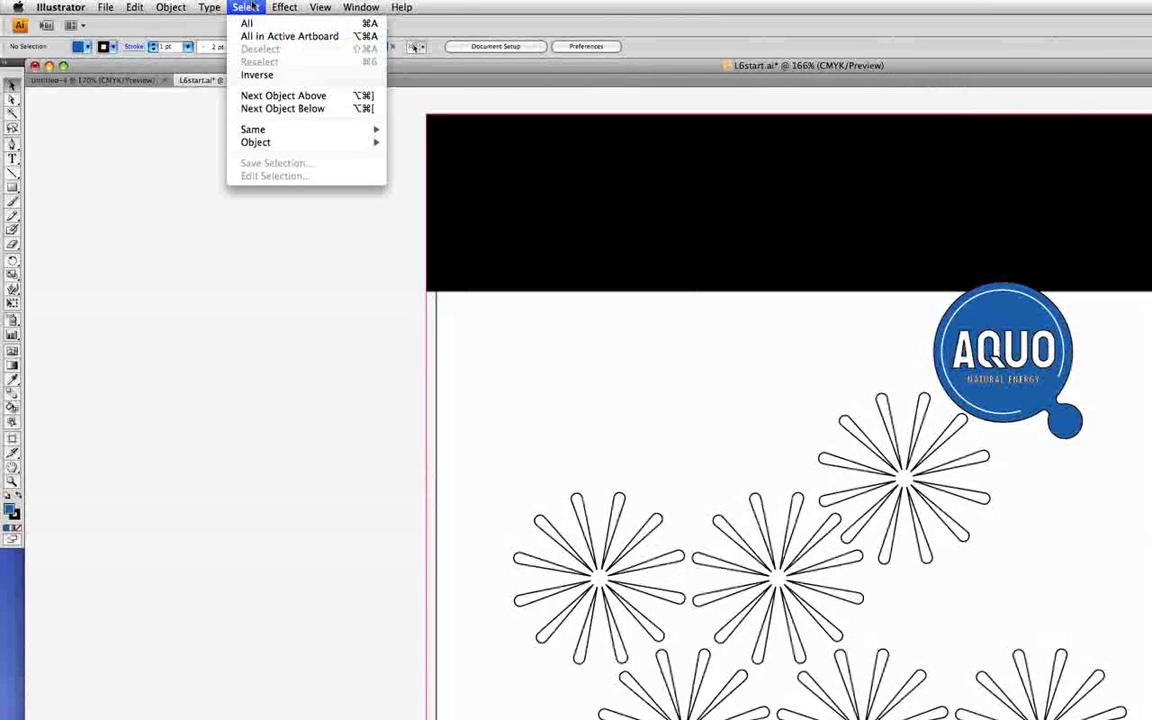
click(252, 267)
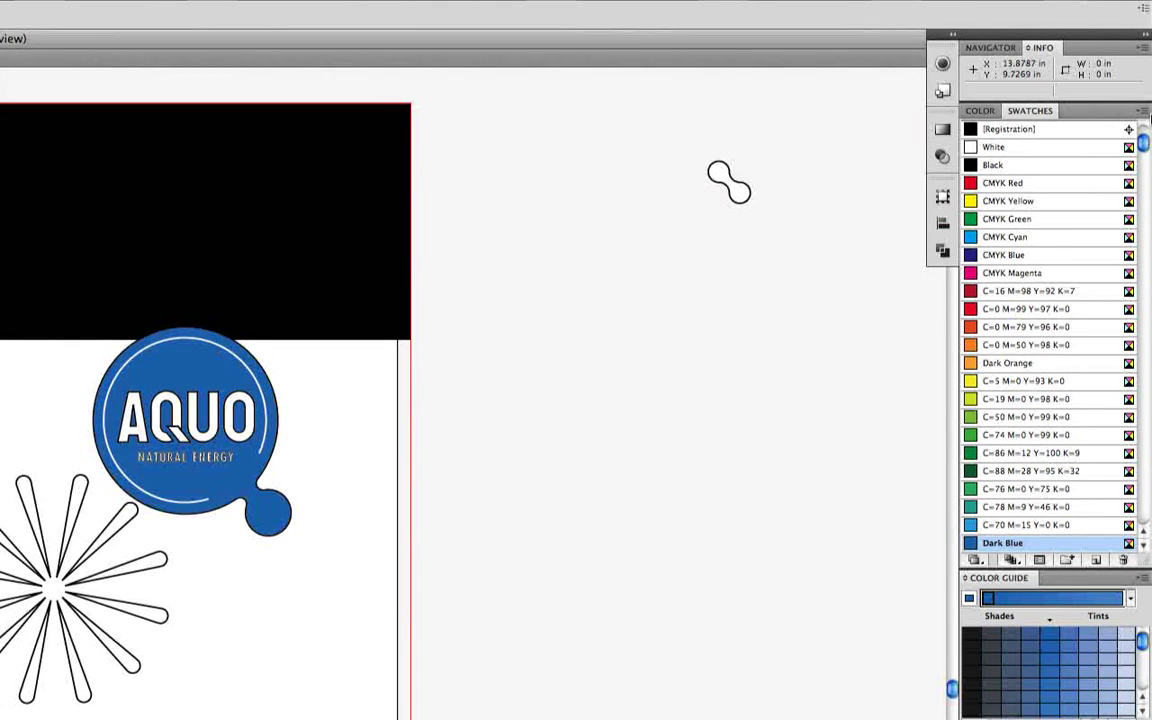
click(1147, 112)
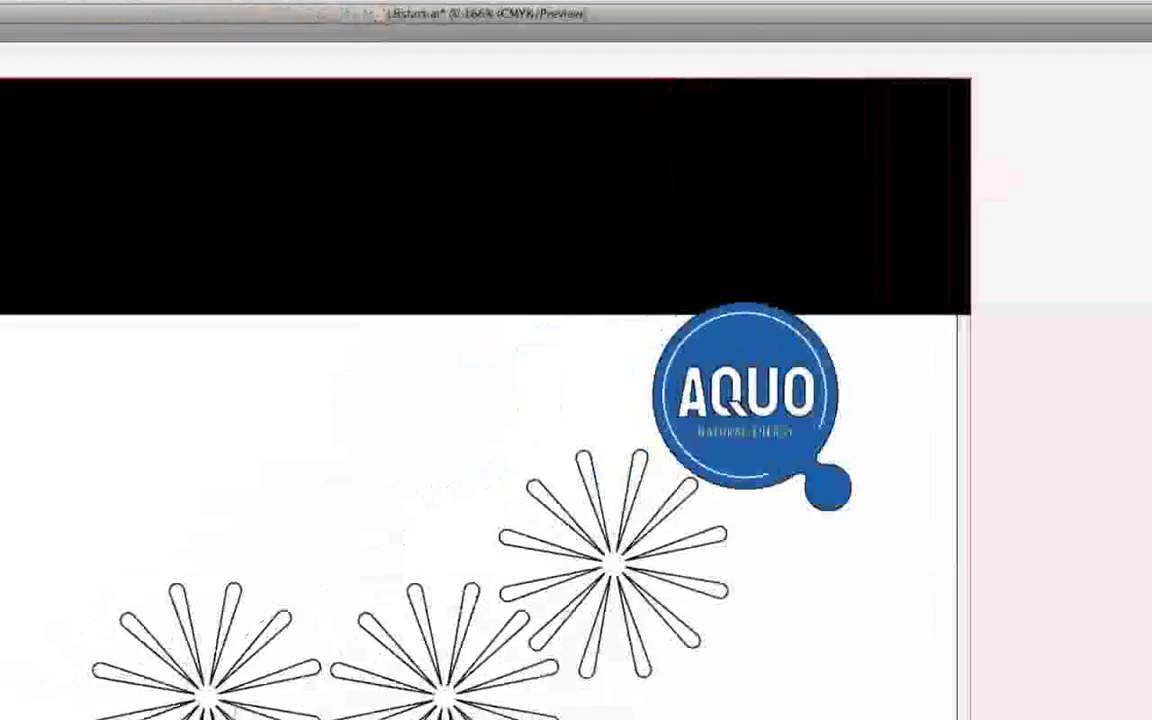
click(1117, 120)
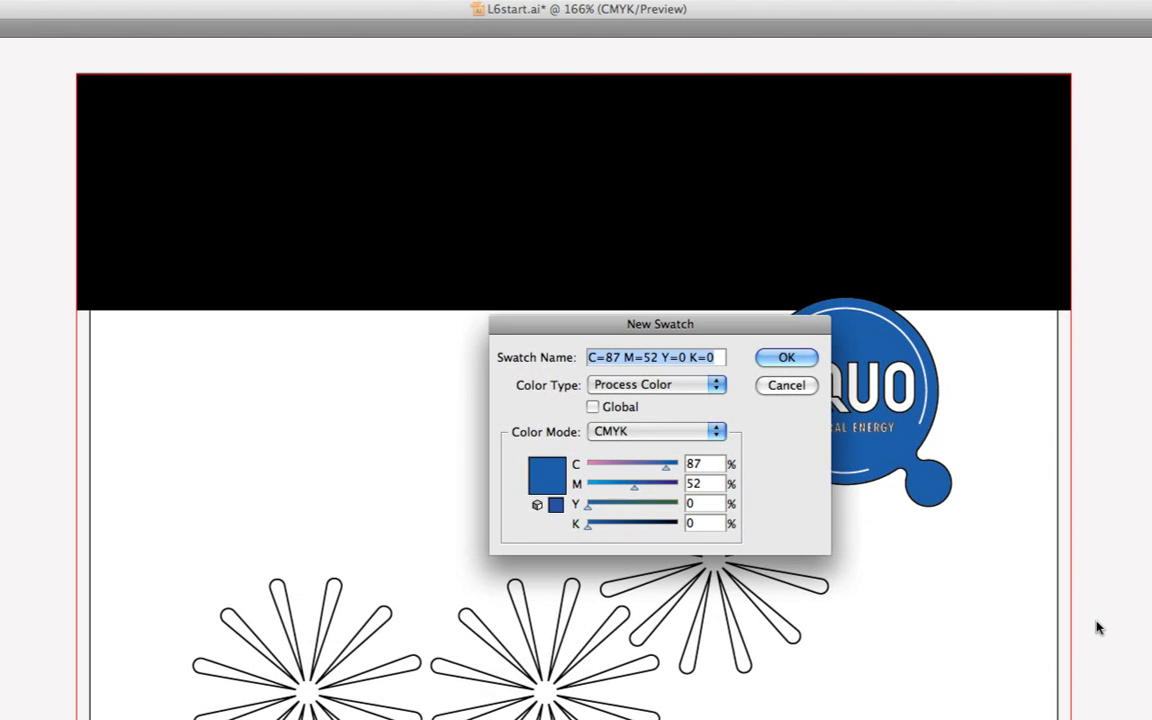
key(Tab)
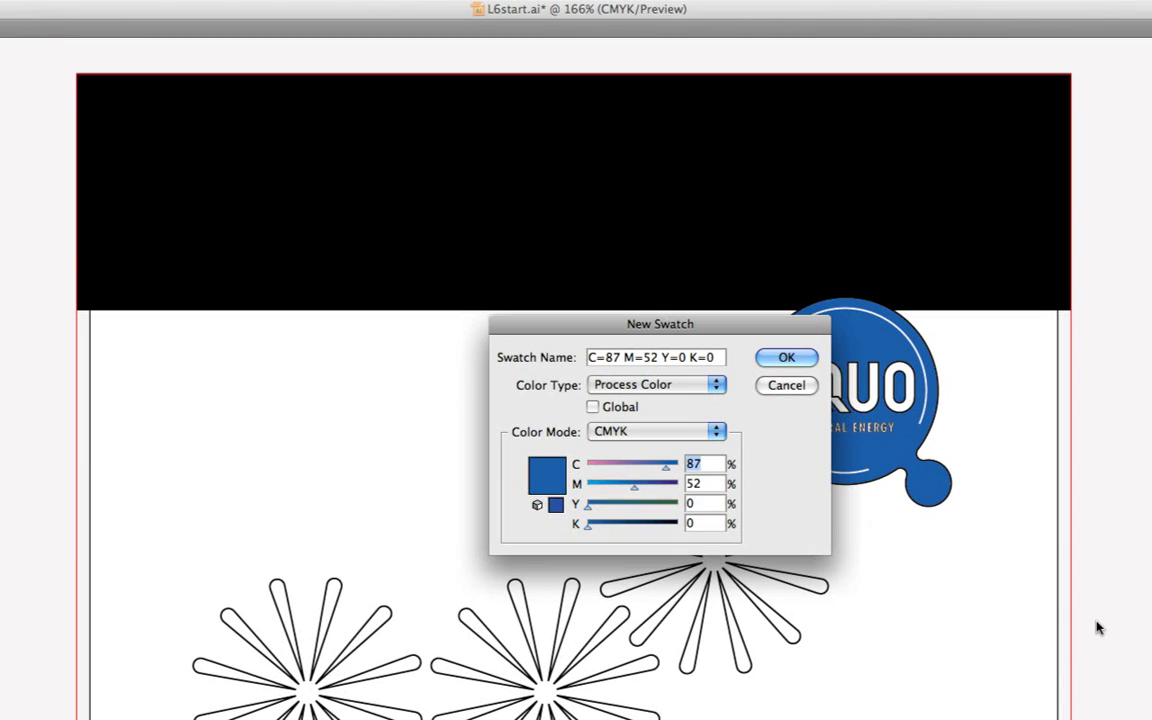
text(9)
key(Tab)
text(100)
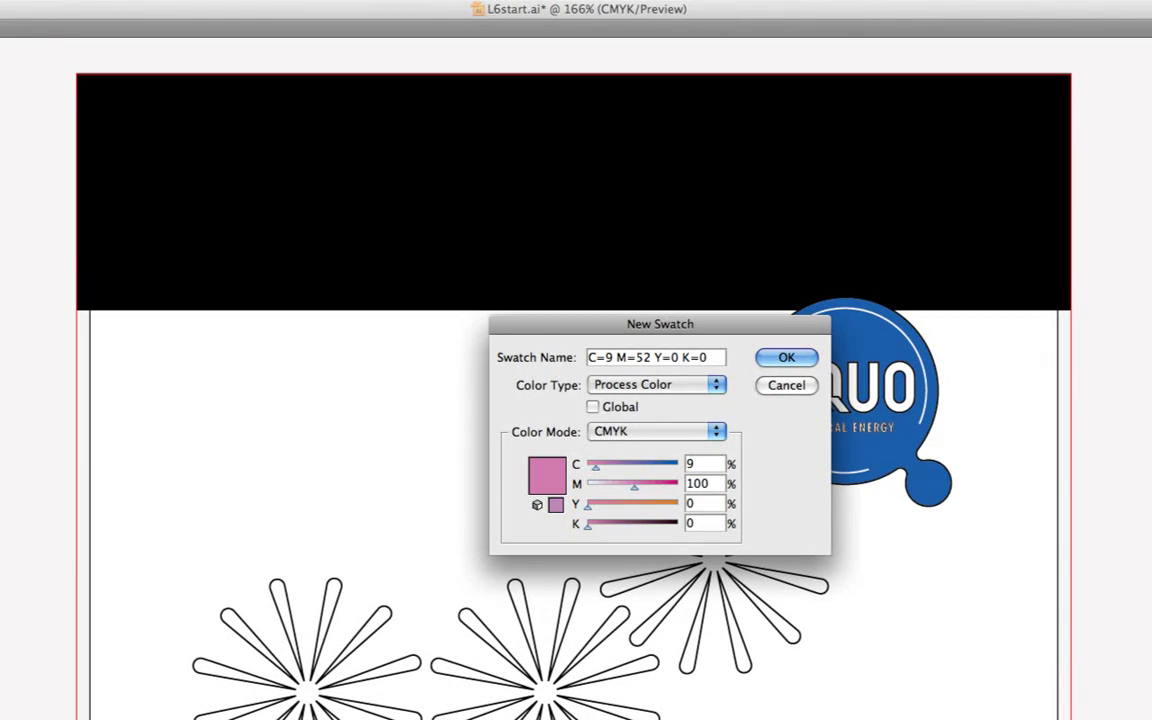
key(Tab)
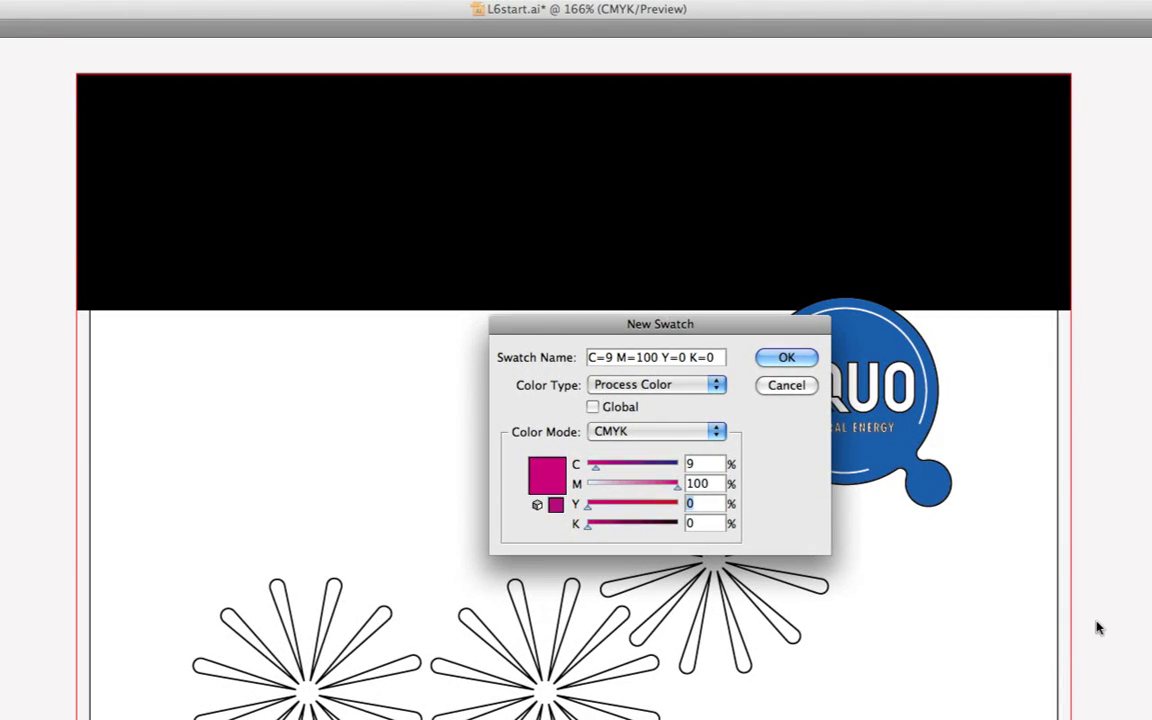
text(100)
key(Tab)
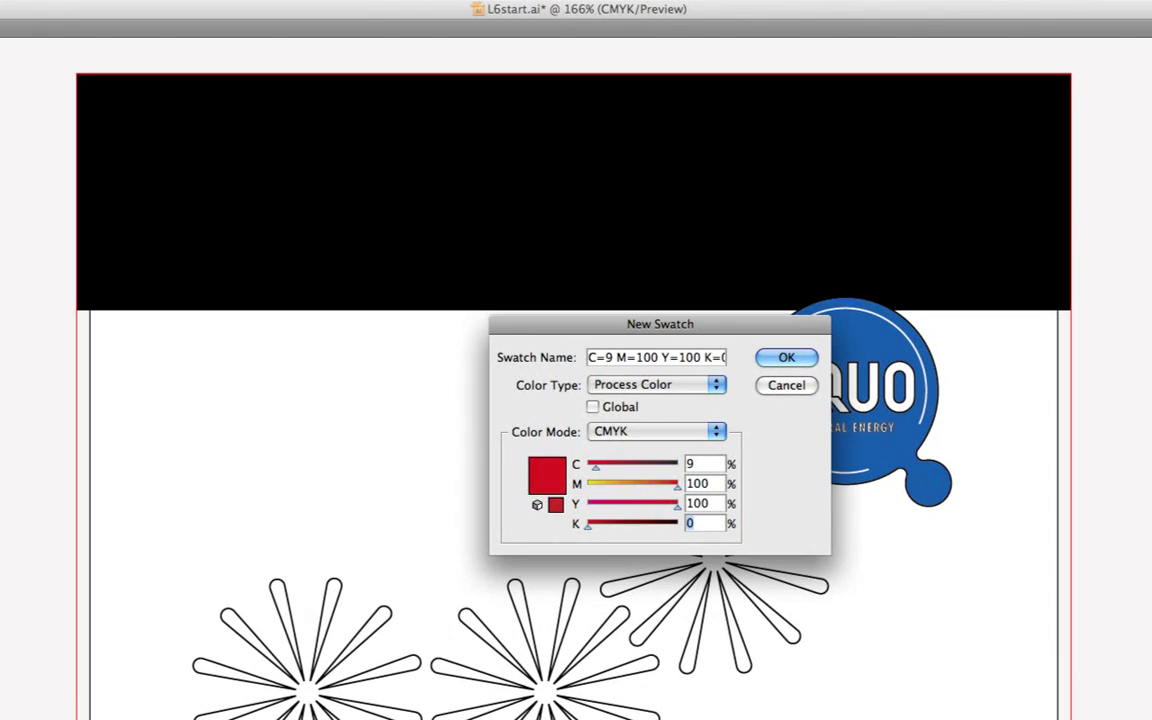
text(10)
key(Tab)
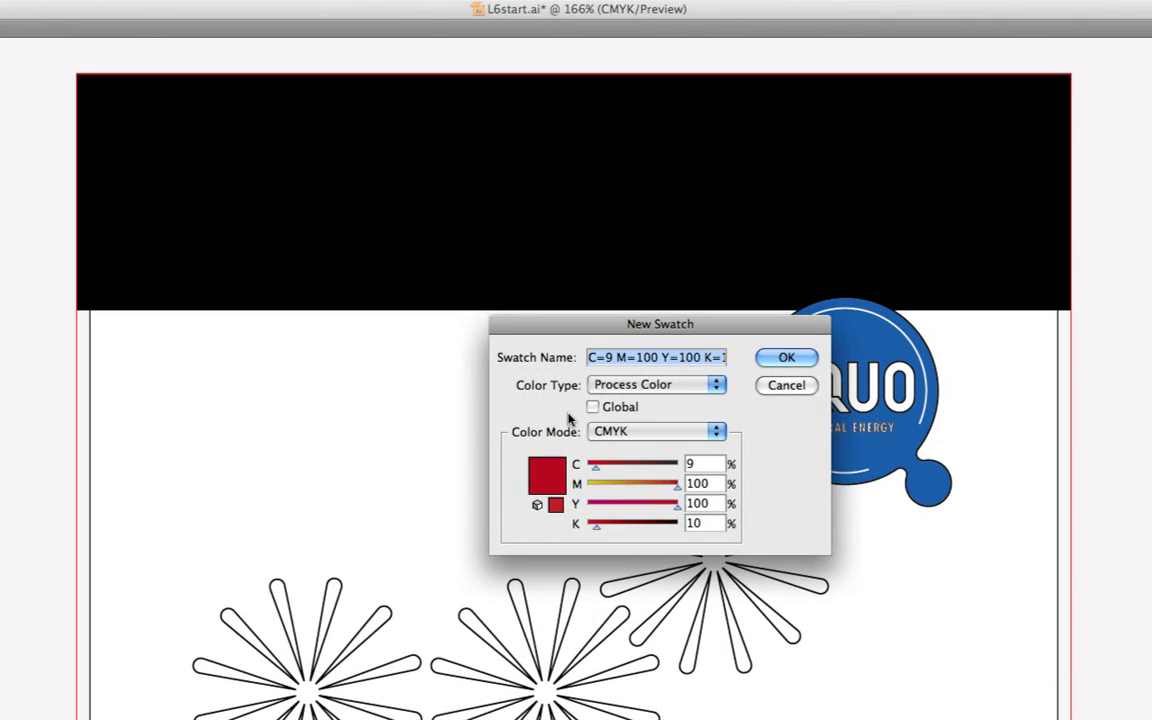
- Make the new swatch global, name it "logo background" and save it
click(593, 406)
text(log)
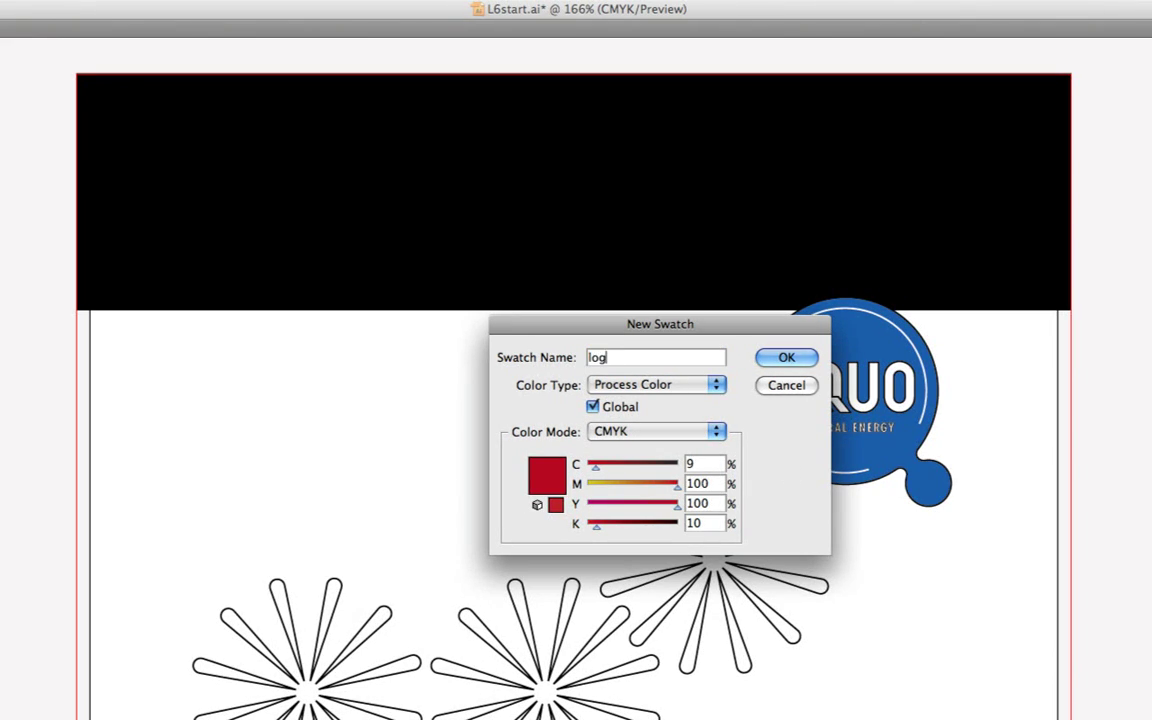
text(o background)
click(778, 360)
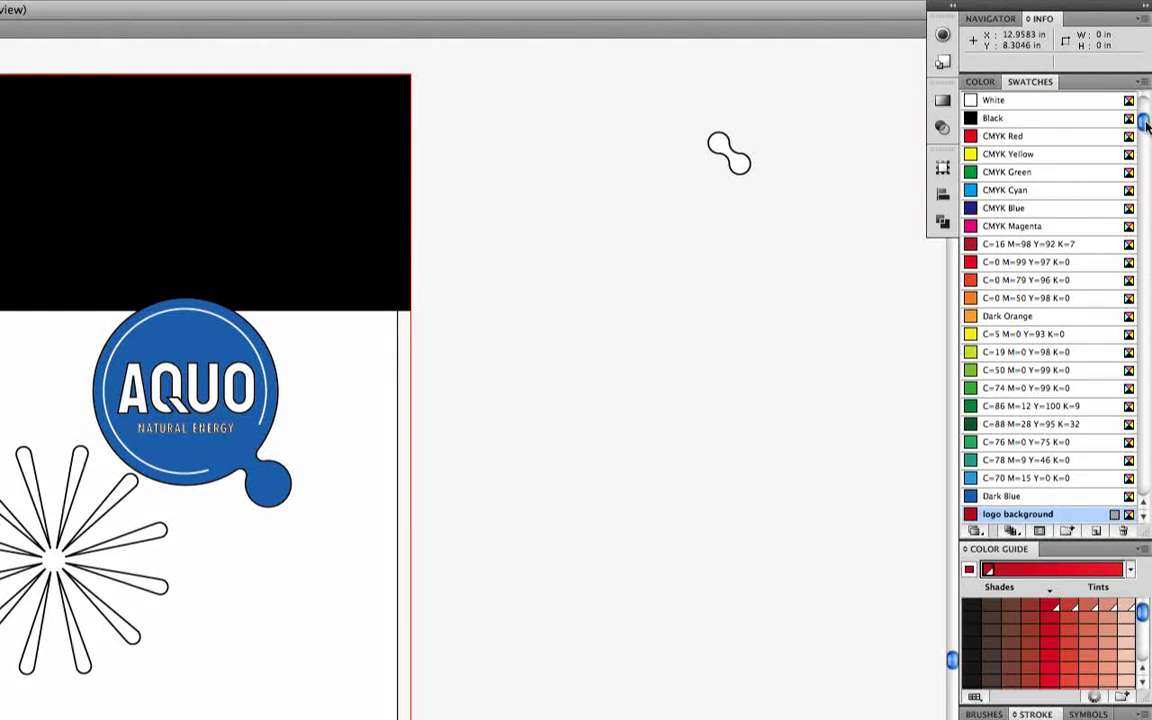
- Fill the AQUO logo's blue background shape with the logo background swatch and remove its stroke
drag(1145, 120, 1145, 173)
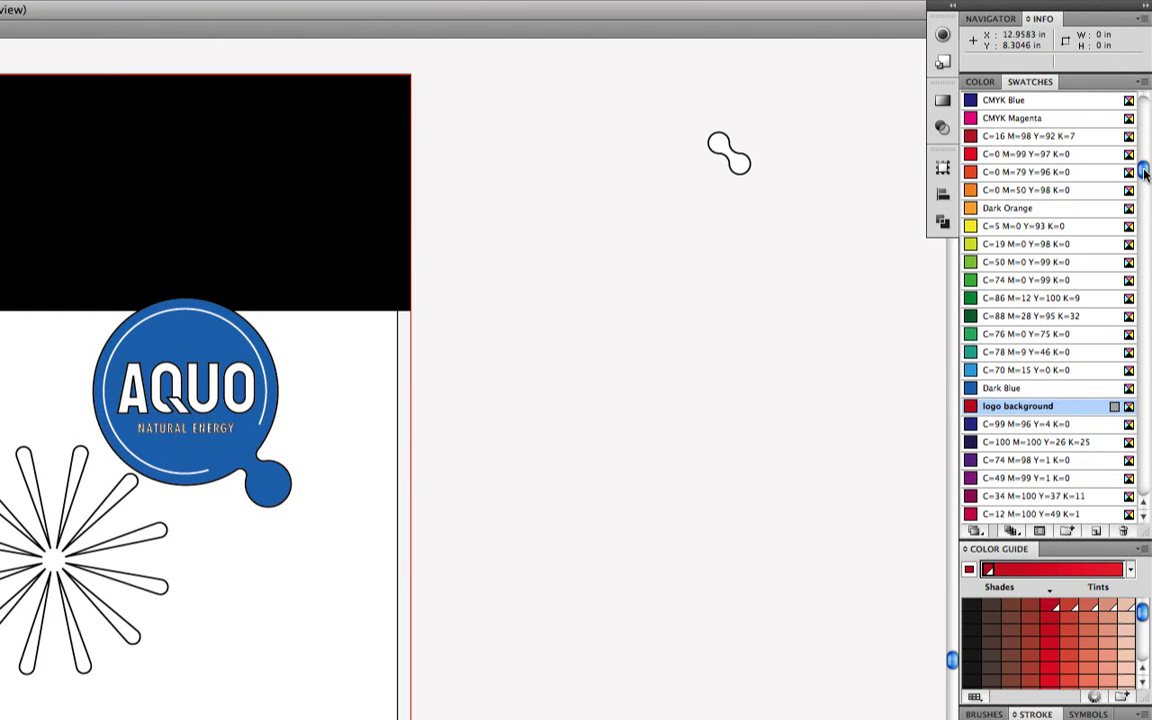
click(207, 352)
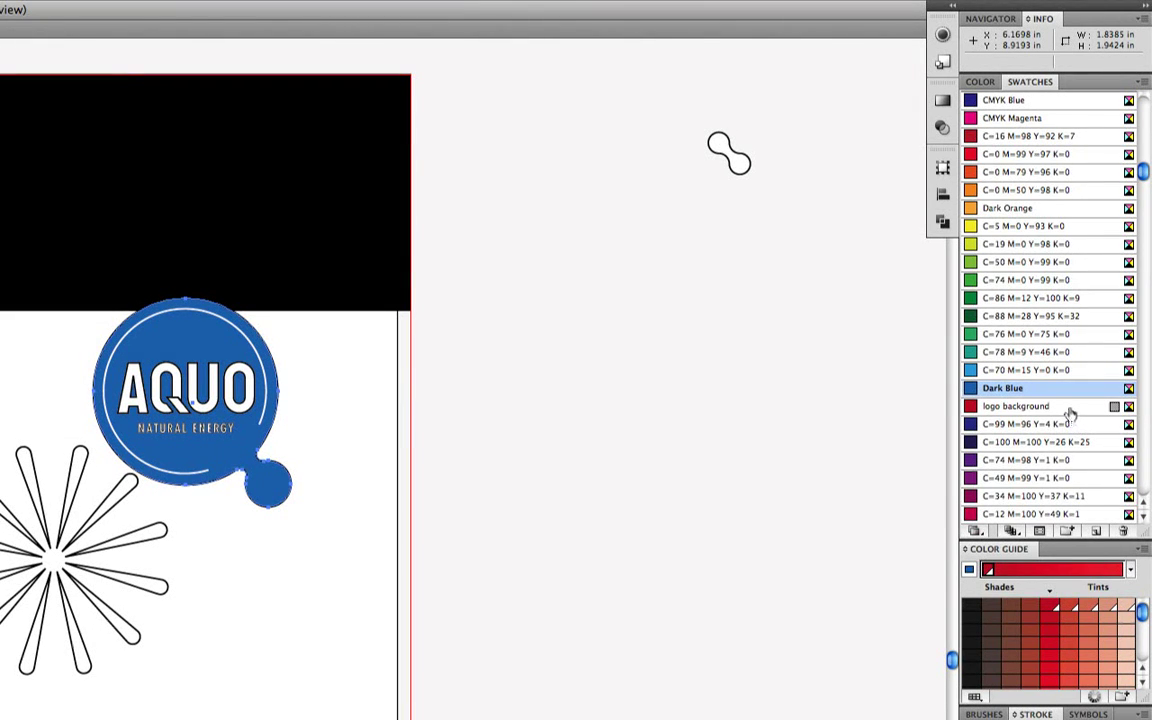
click(1070, 414)
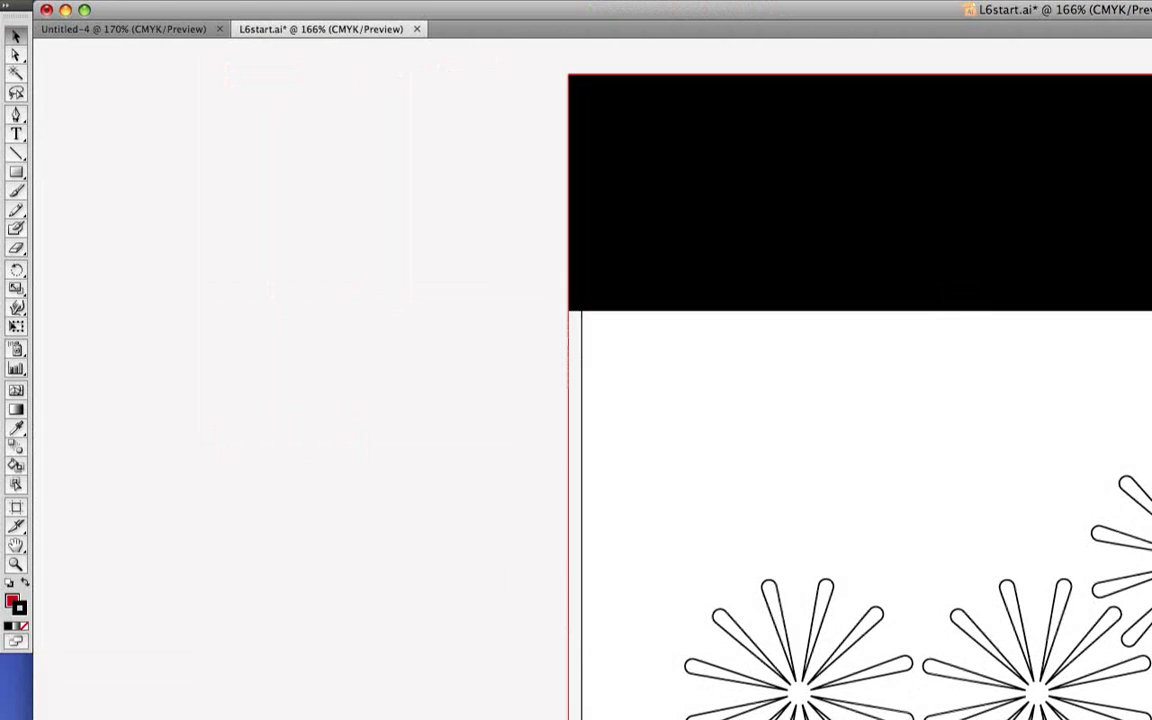
key(slash)
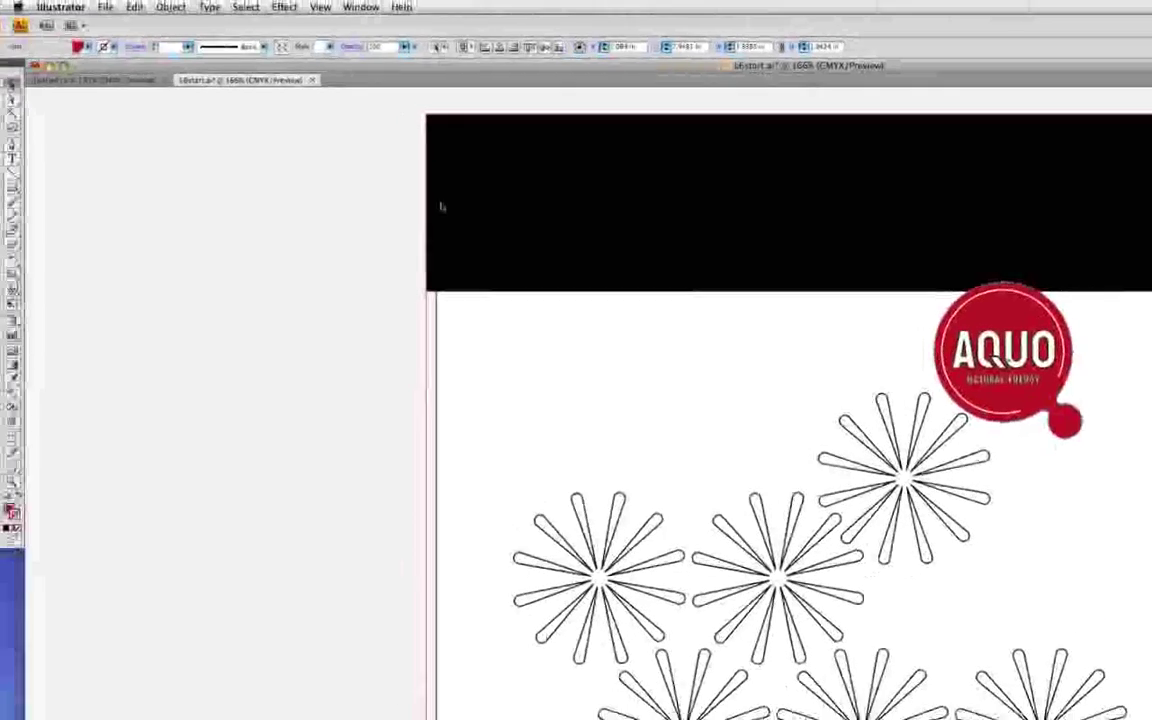
- Deselect everything and set the black value of the logo background swatch to 3% in its swatch options
click(245, 7)
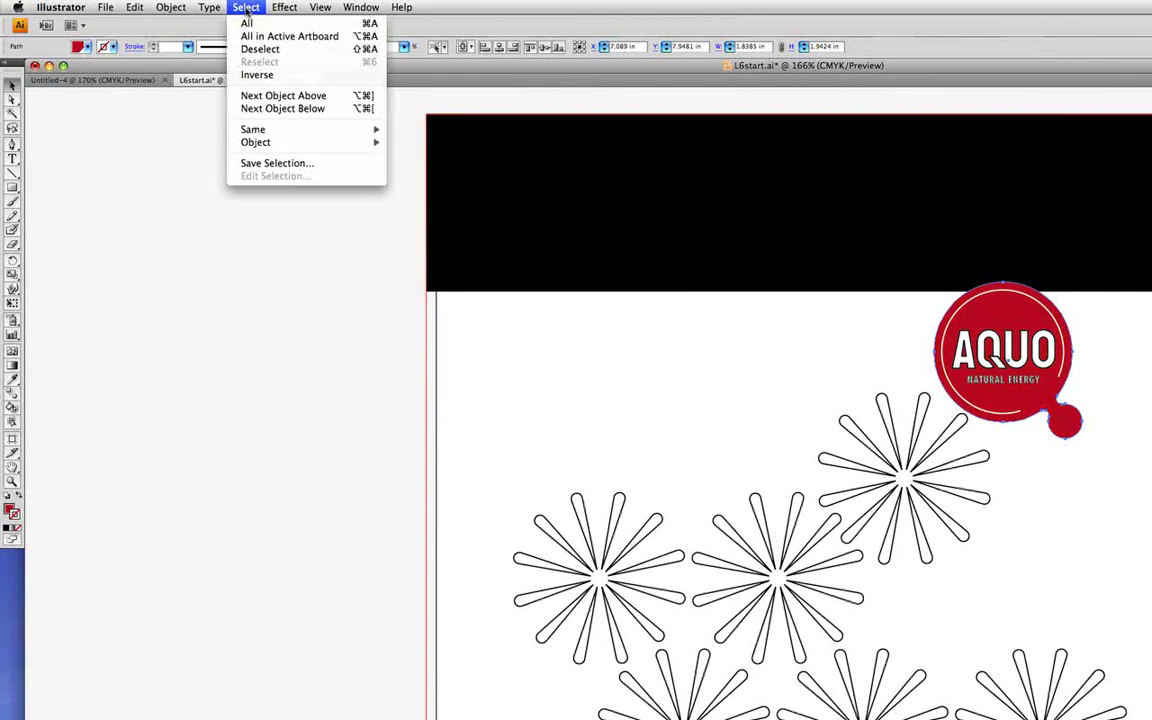
click(250, 55)
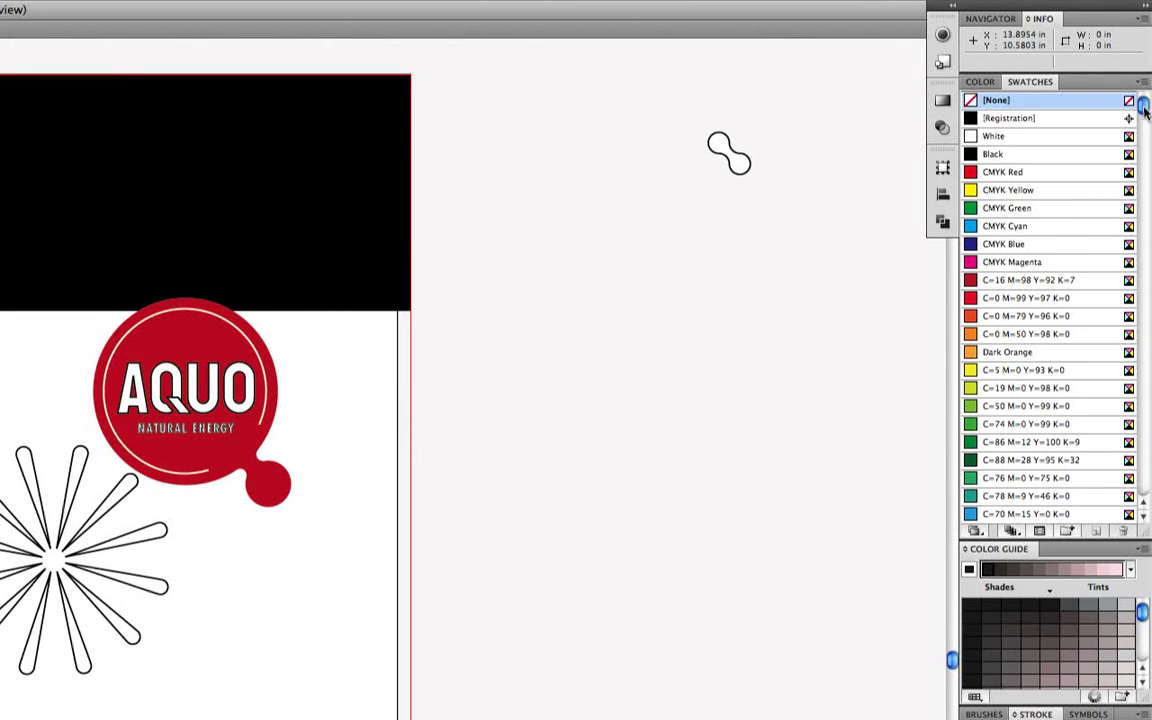
drag(1146, 113, 1148, 204)
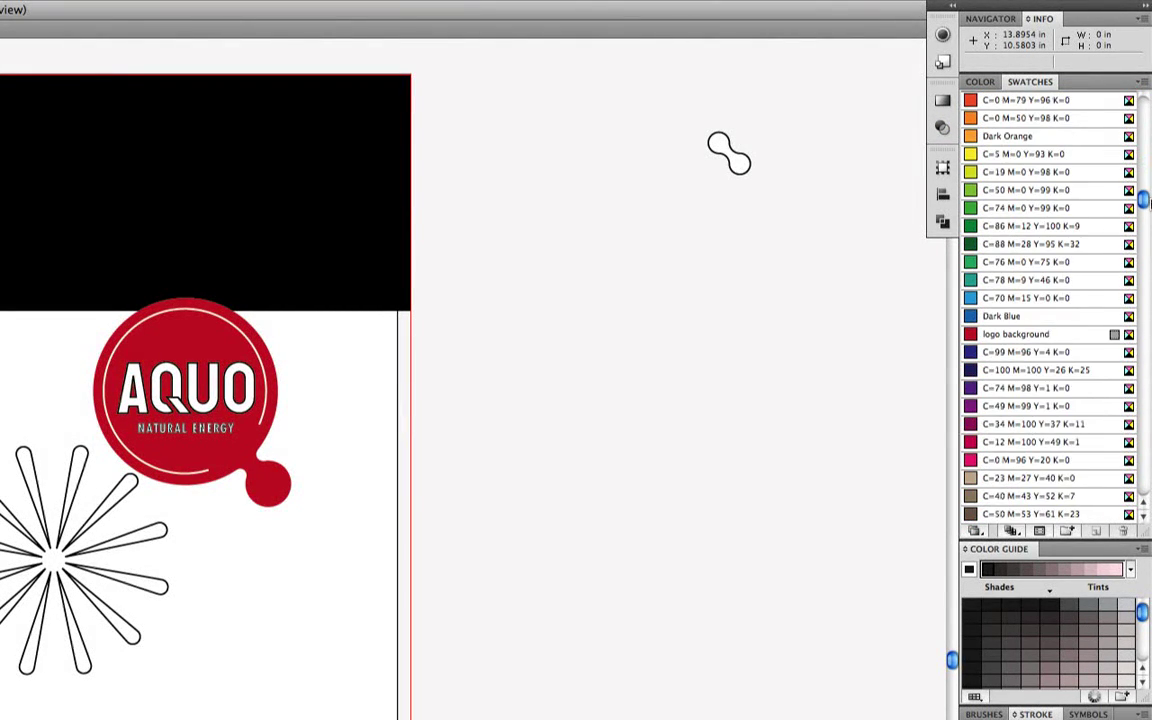
click(1070, 339)
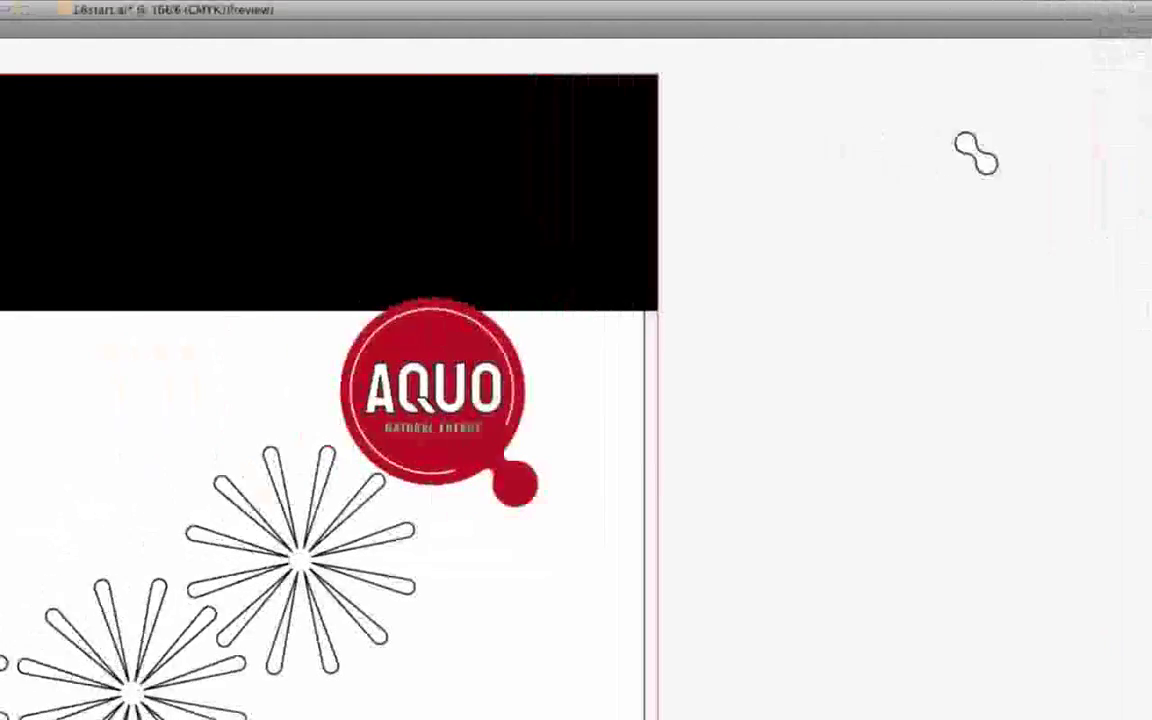
double_click(1070, 339)
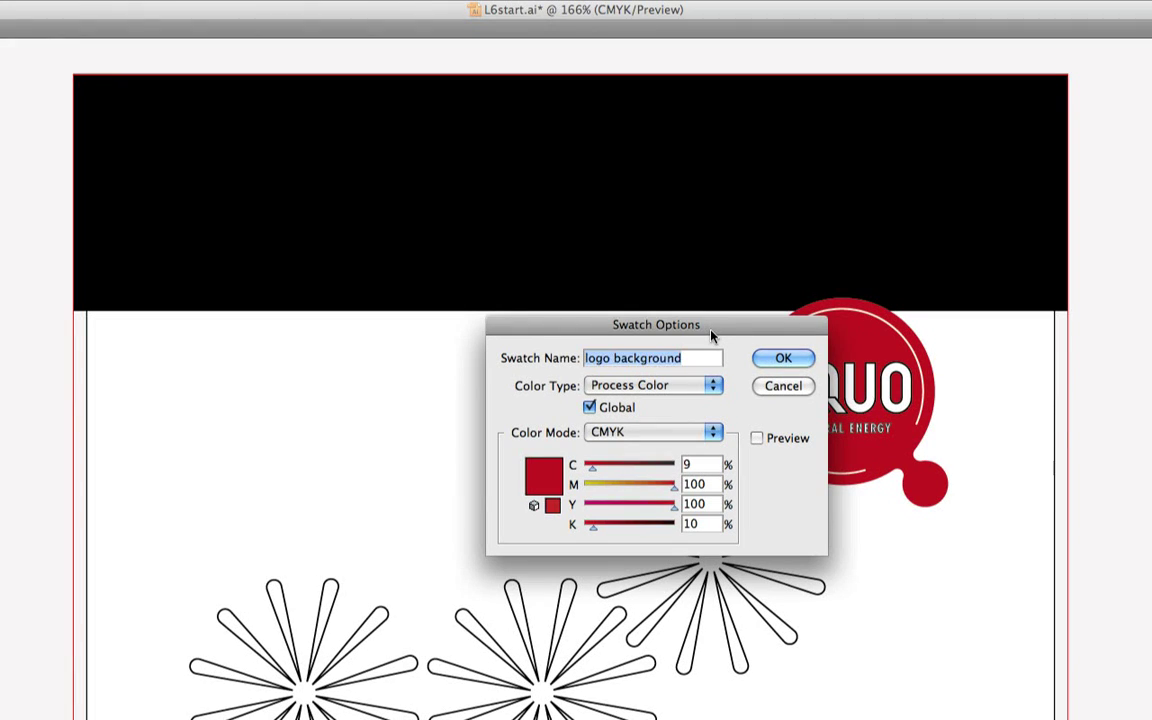
key(Tab)
key(Tab)
key(Tab)
key(Tab)
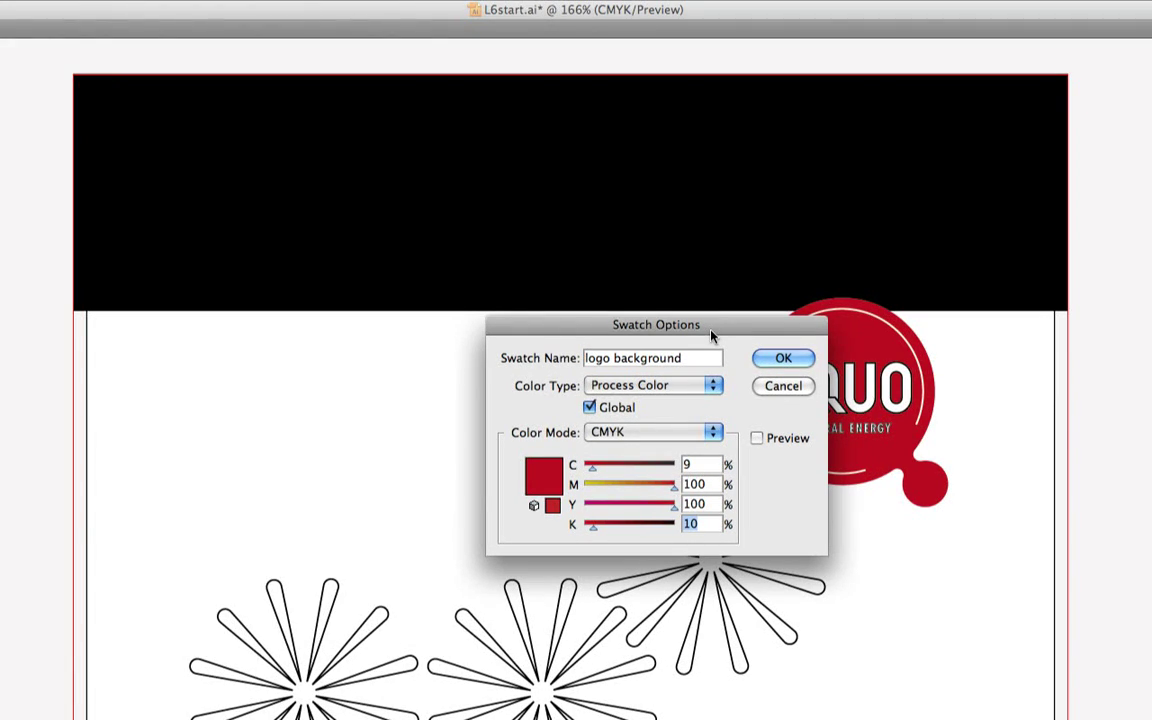
text(3)
- Move the swatch options dialog away from the logo, preview the colour change on the artwork and accept it
drag(730, 329, 647, 318)
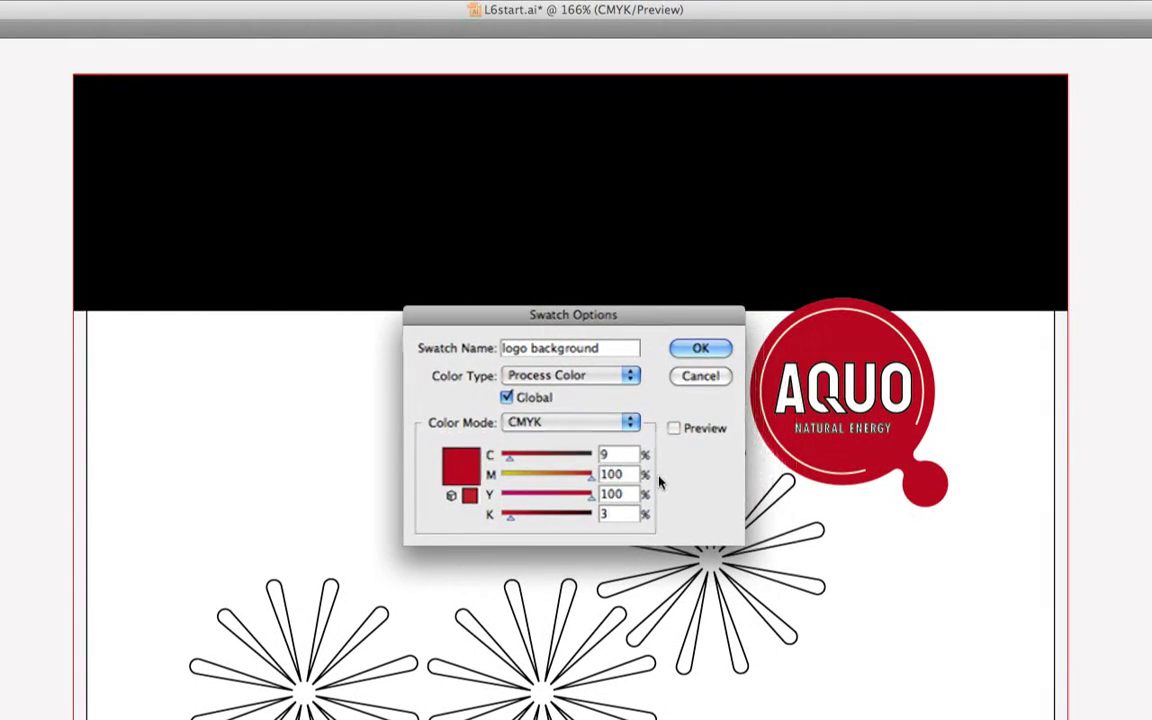
click(675, 429)
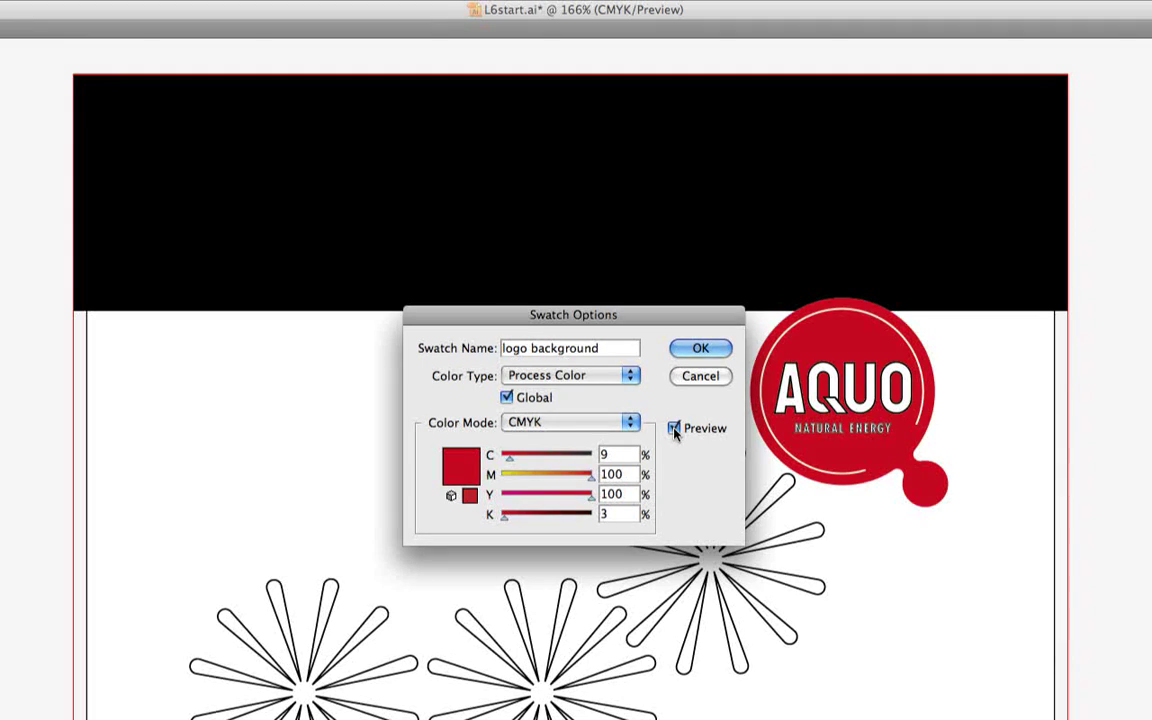
click(675, 429)
click(675, 429)
click(690, 352)
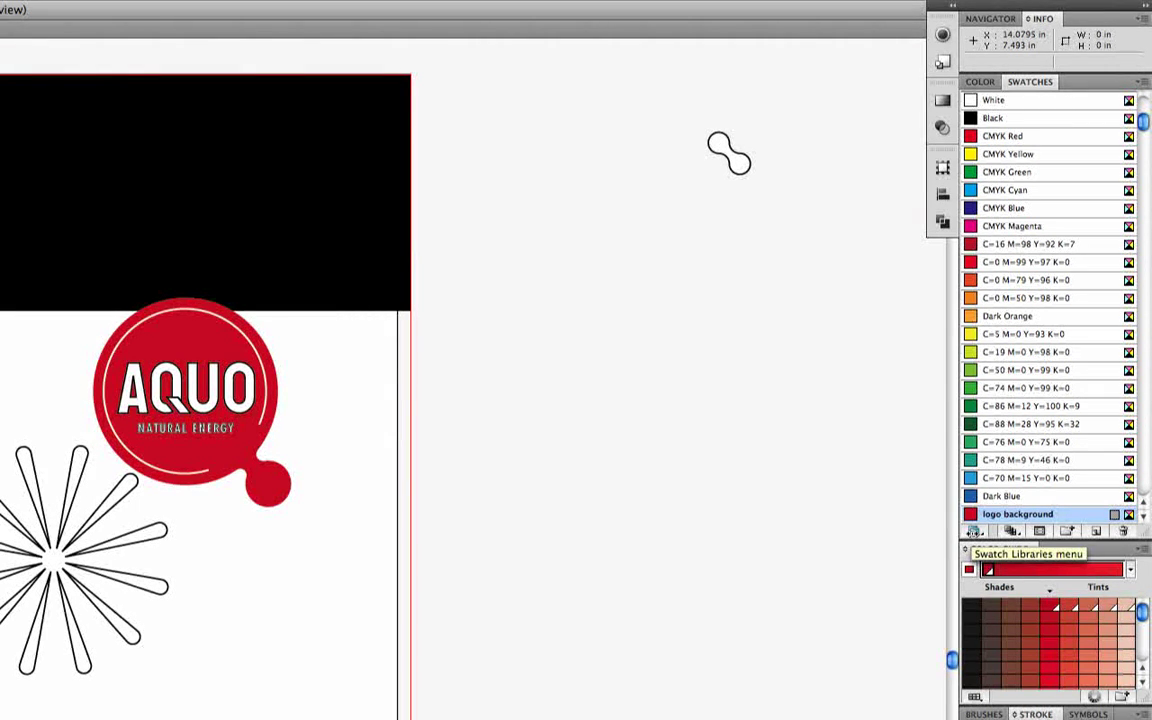
- Open the PANTONE solid coated colour book from the swatch libraries
click(976, 531)
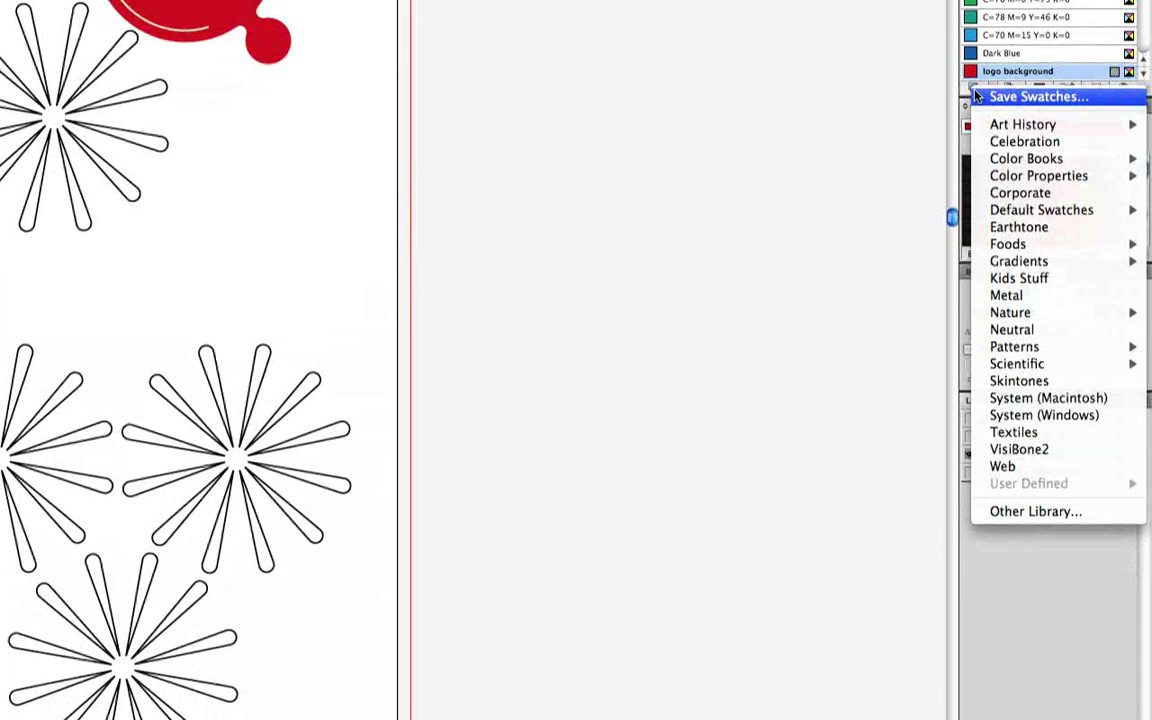
mouse_move(1012, 129)
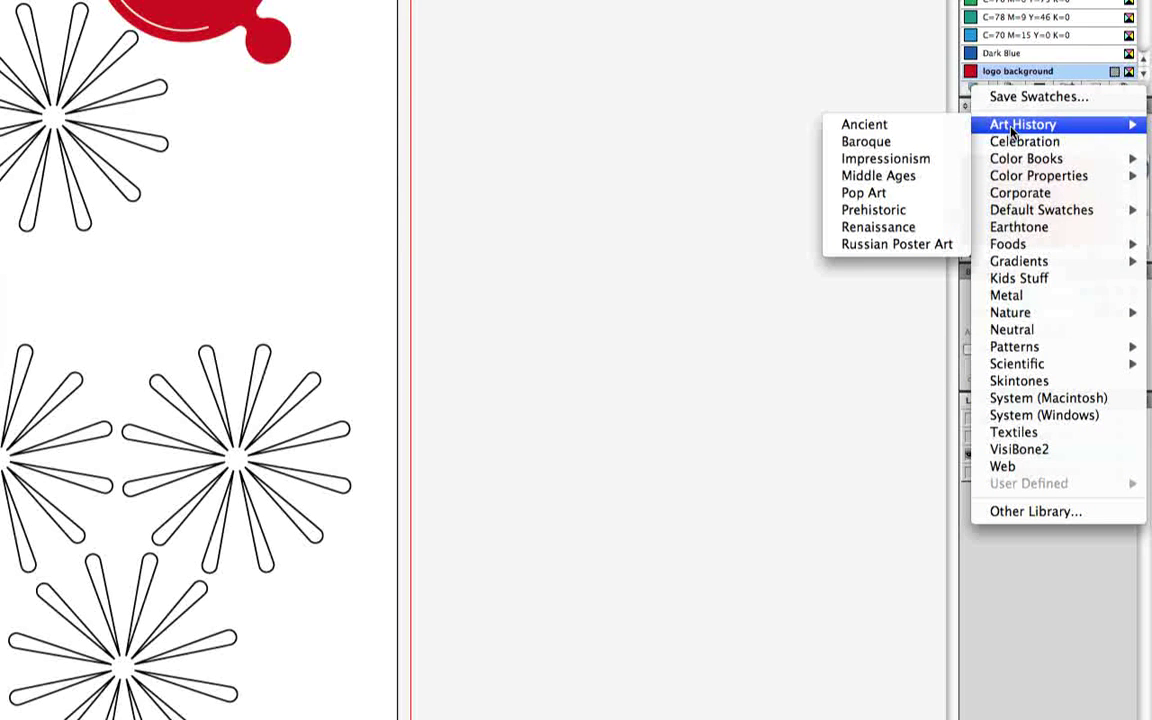
mouse_move(1025, 160)
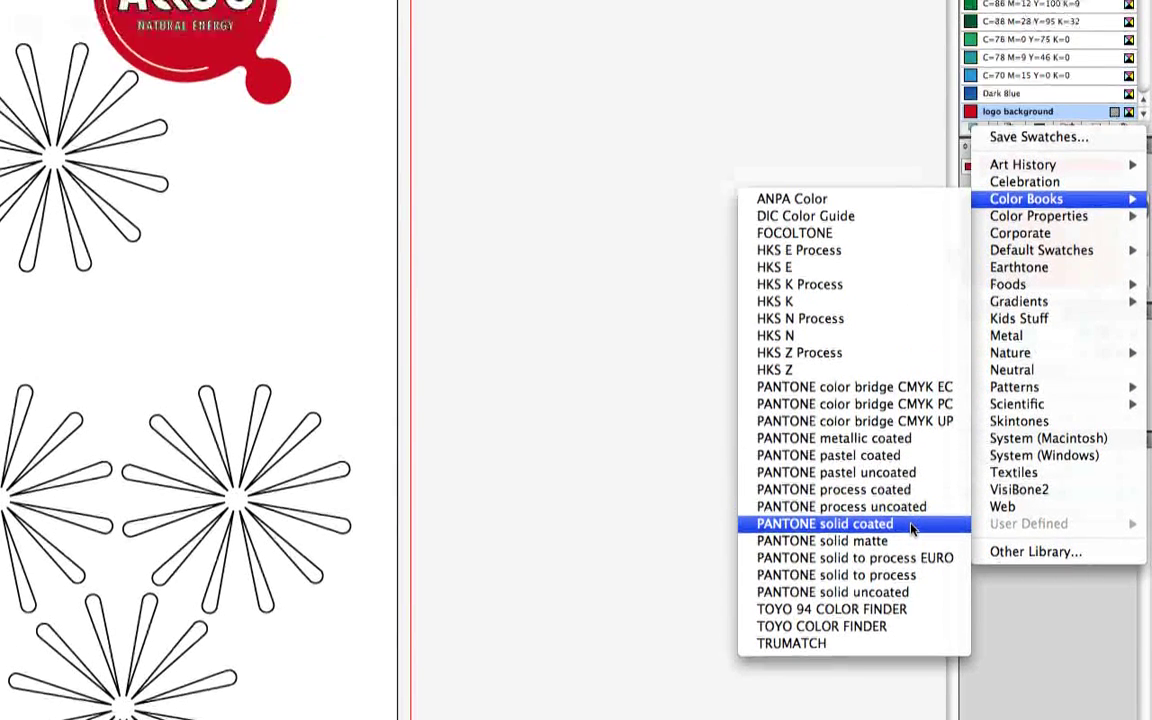
click(912, 525)
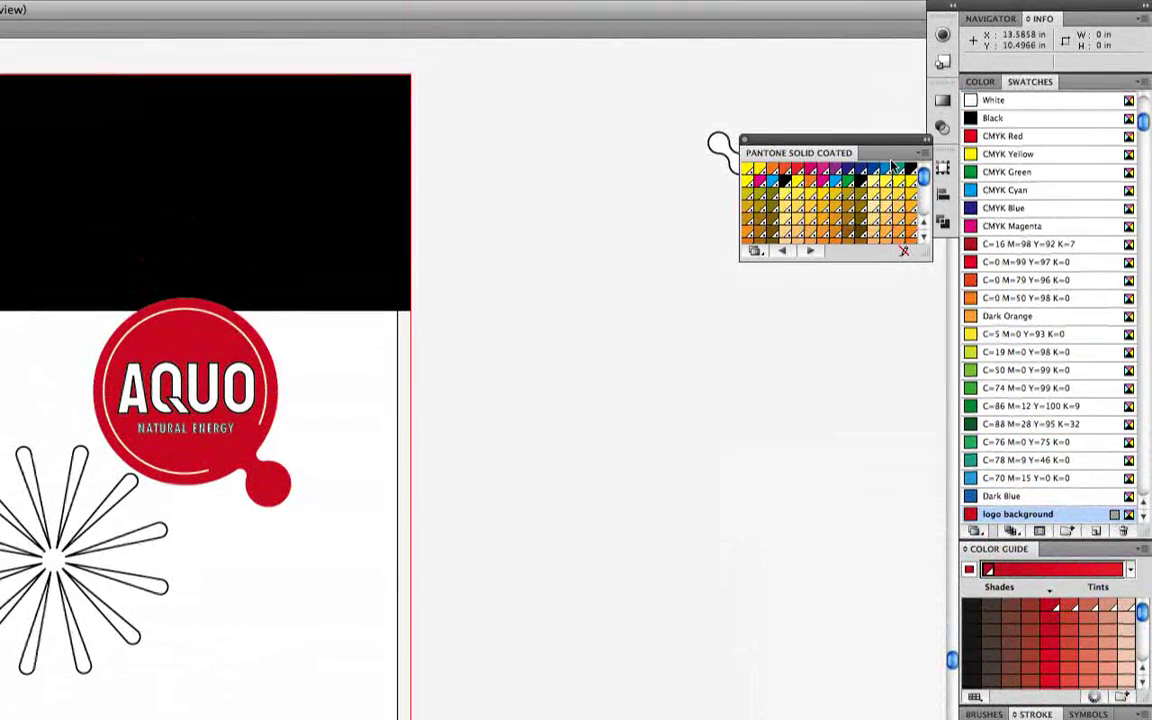
- Move and enlarge the PANTONE Solid Coated panel over the empty canvas and show its swatches as a small list
drag(800, 139, 630, 256)
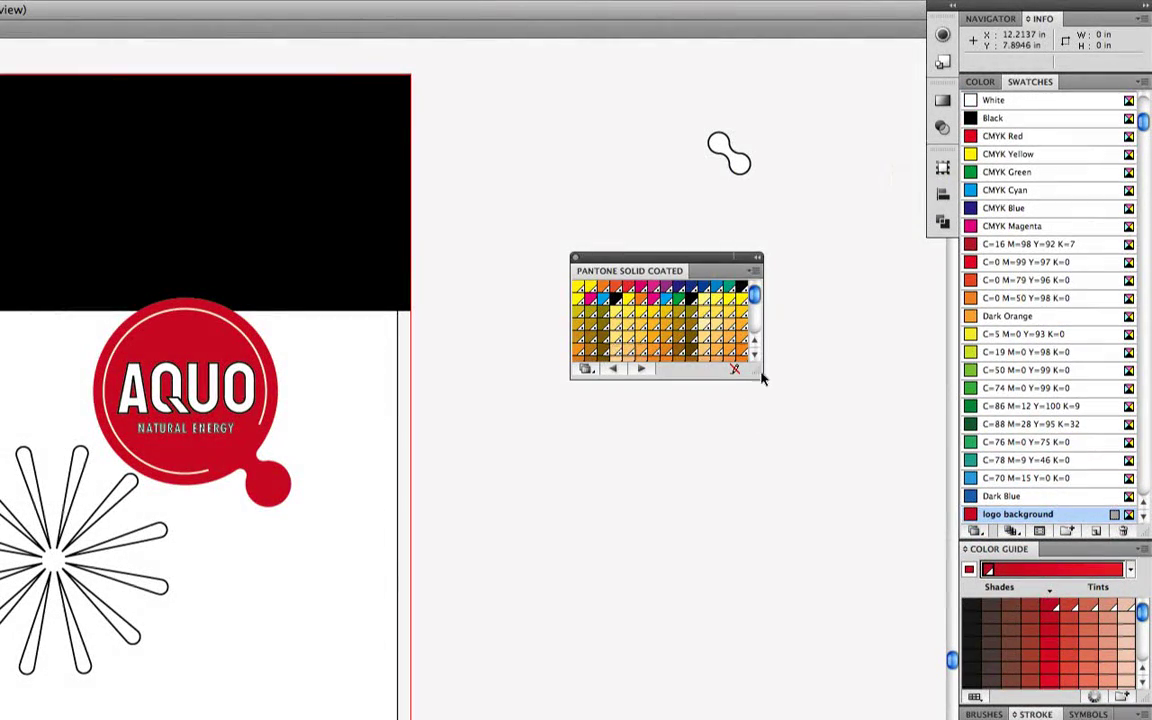
drag(761, 375, 805, 719)
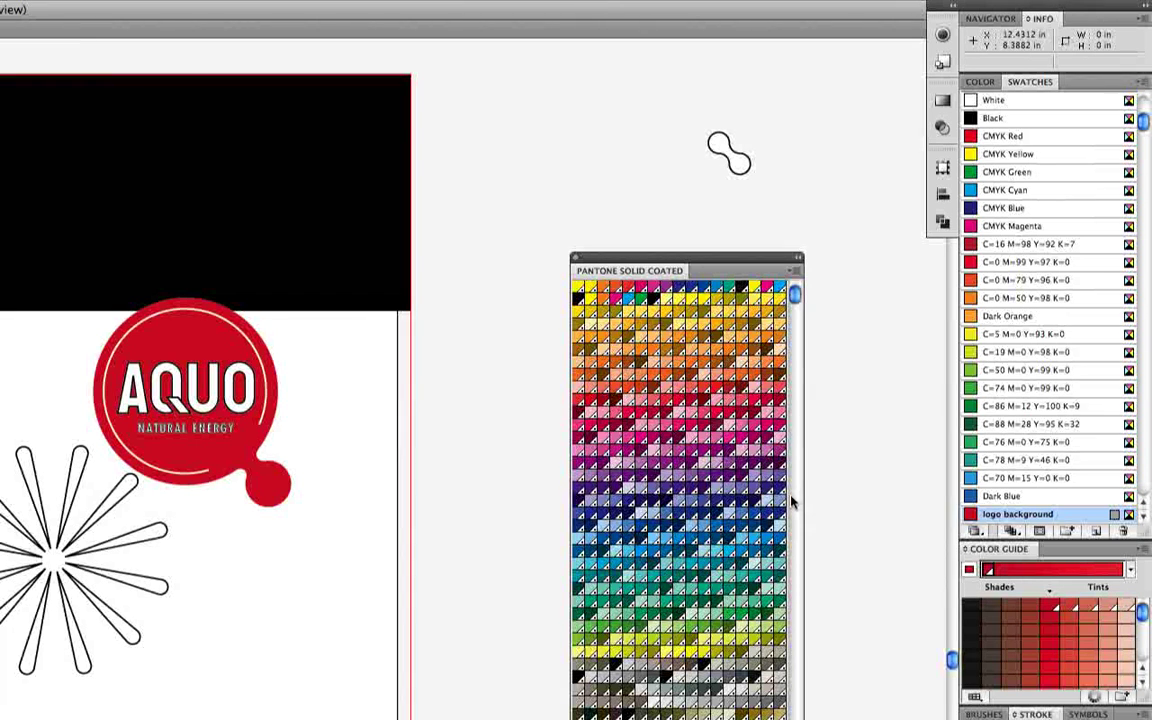
click(796, 273)
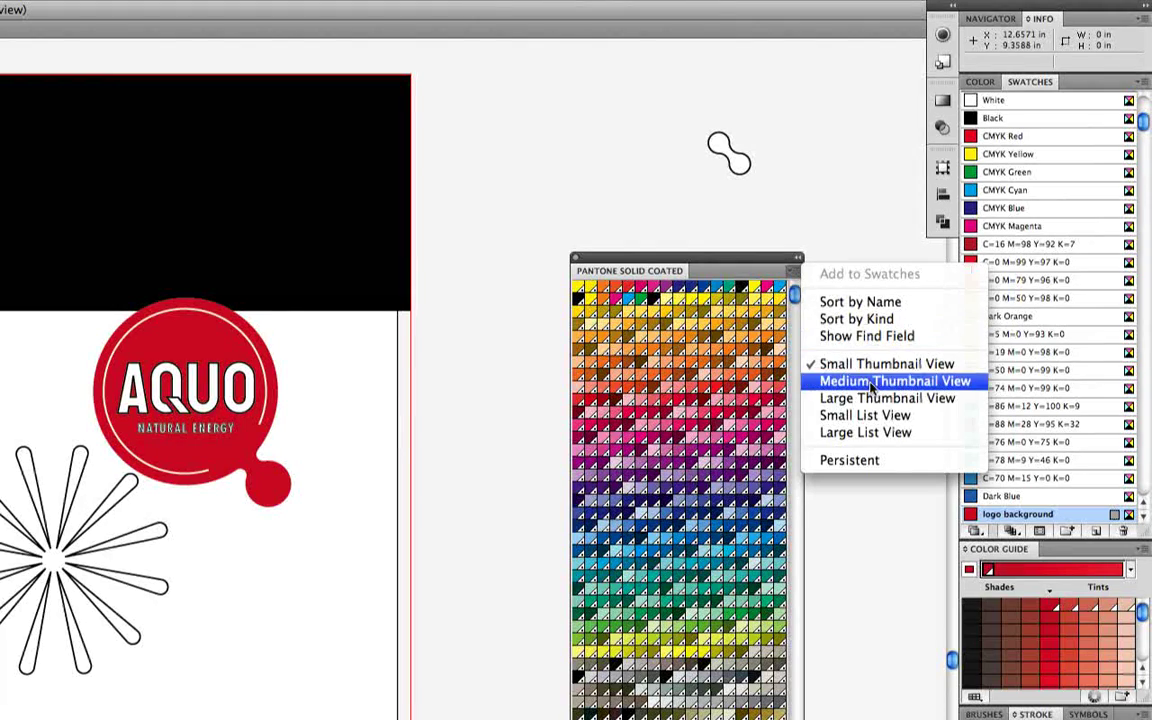
click(880, 415)
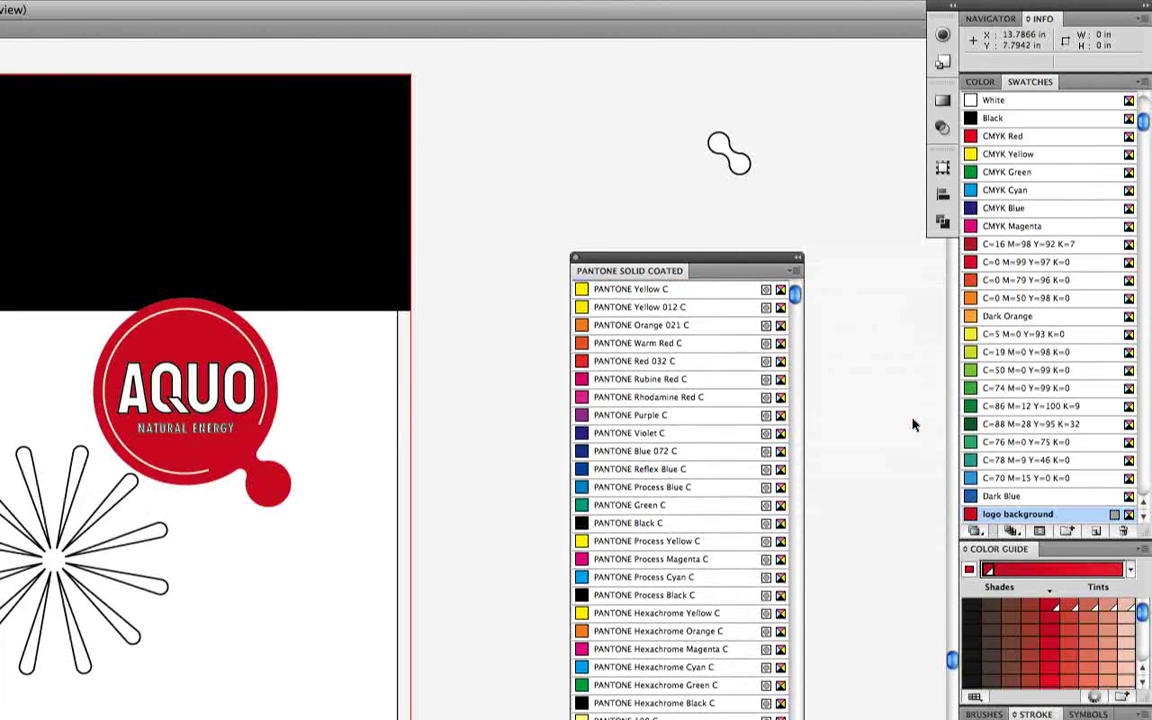
- Show the find field for the PANTONE Solid Coated library and find the colour PANTONE 116 C
click(794, 272)
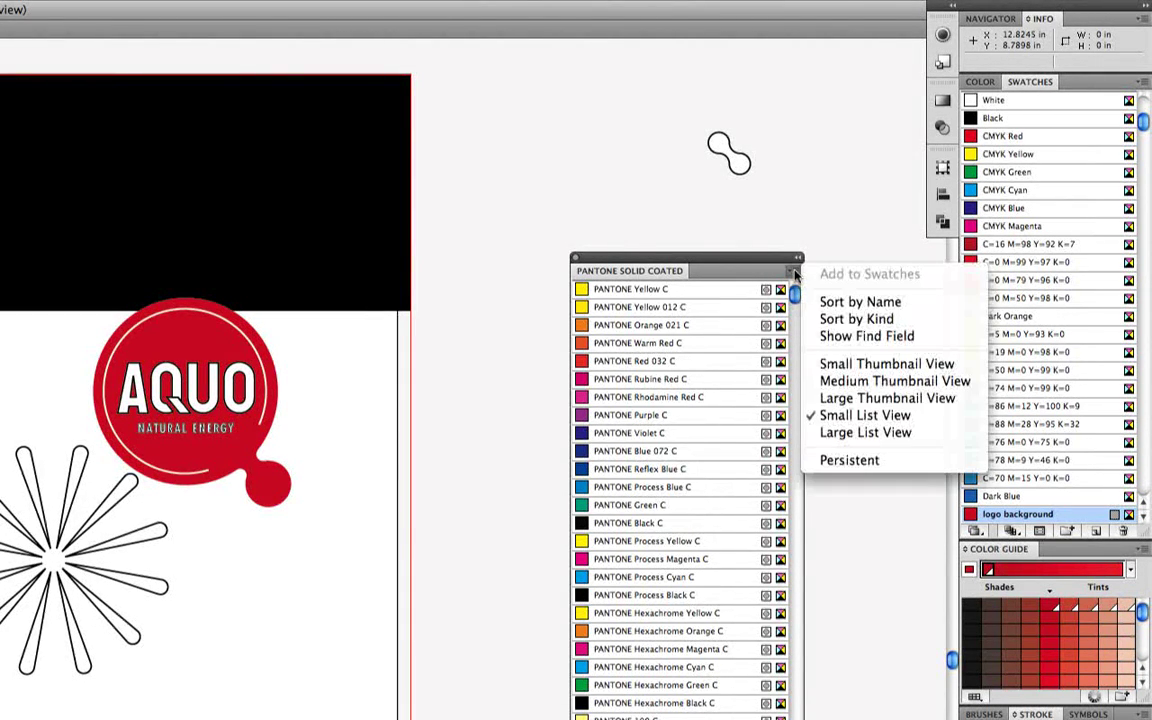
click(940, 340)
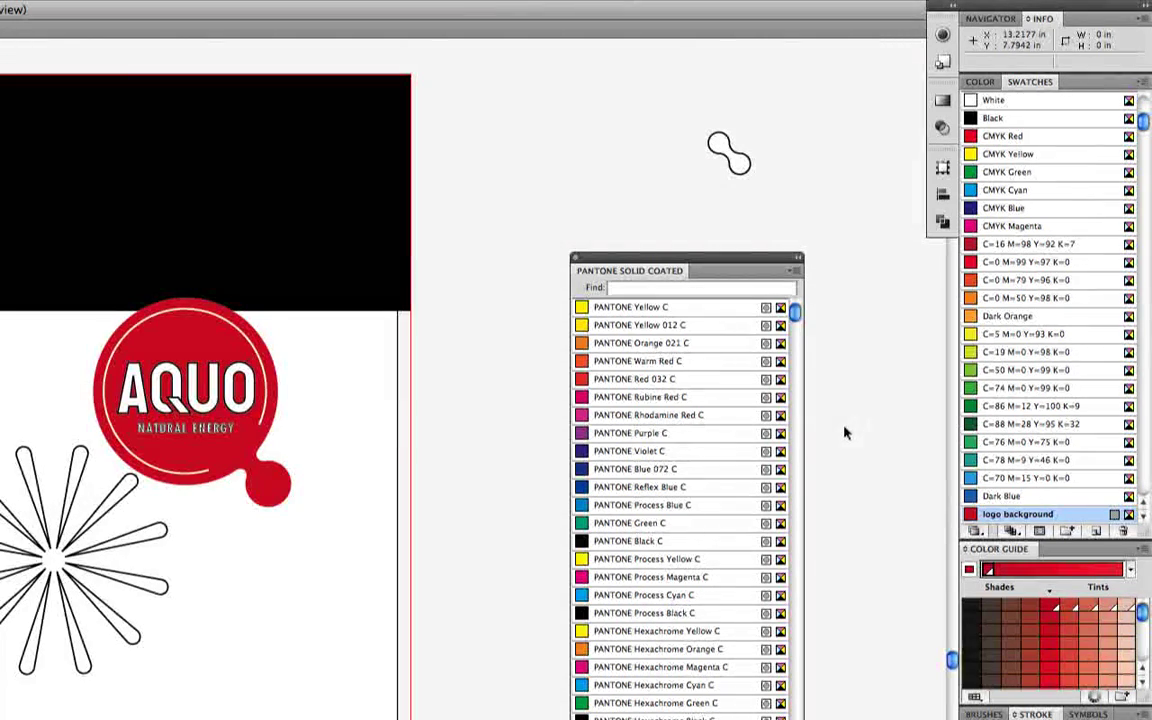
click(633, 288)
text(PANTONE 116 C)
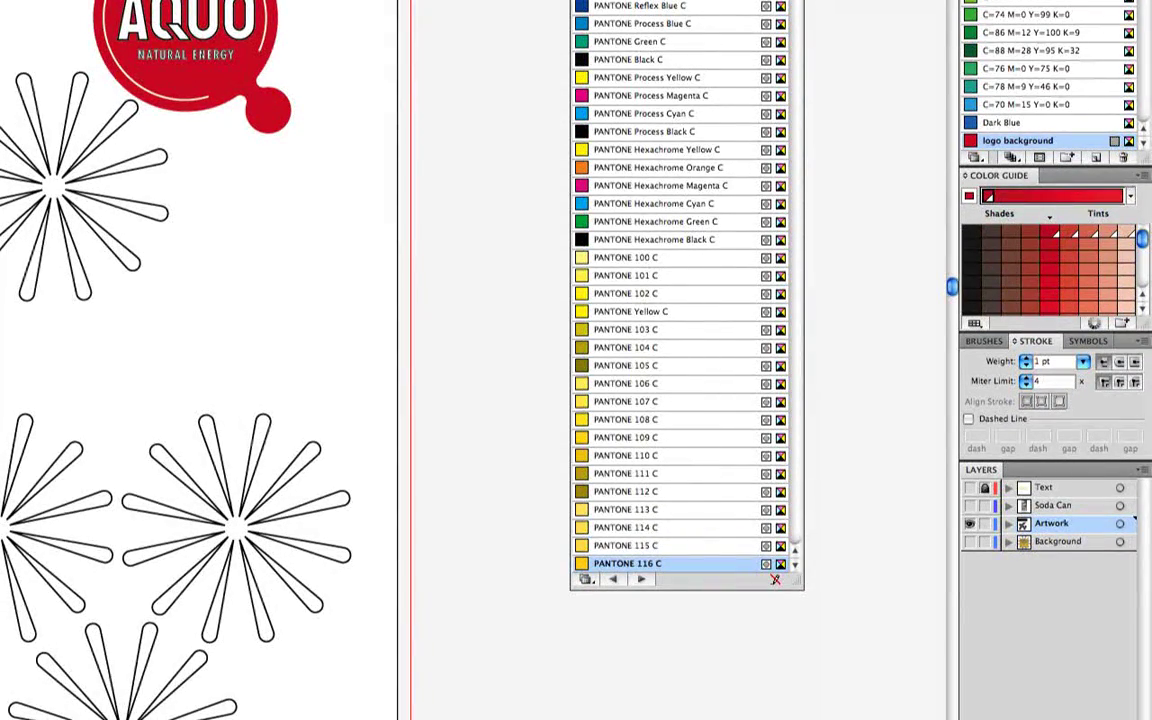
- Add PANTONE 116 C from the library to the document's swatches and bring it into view in the swatch list
scroll(760, 24, down, 5)
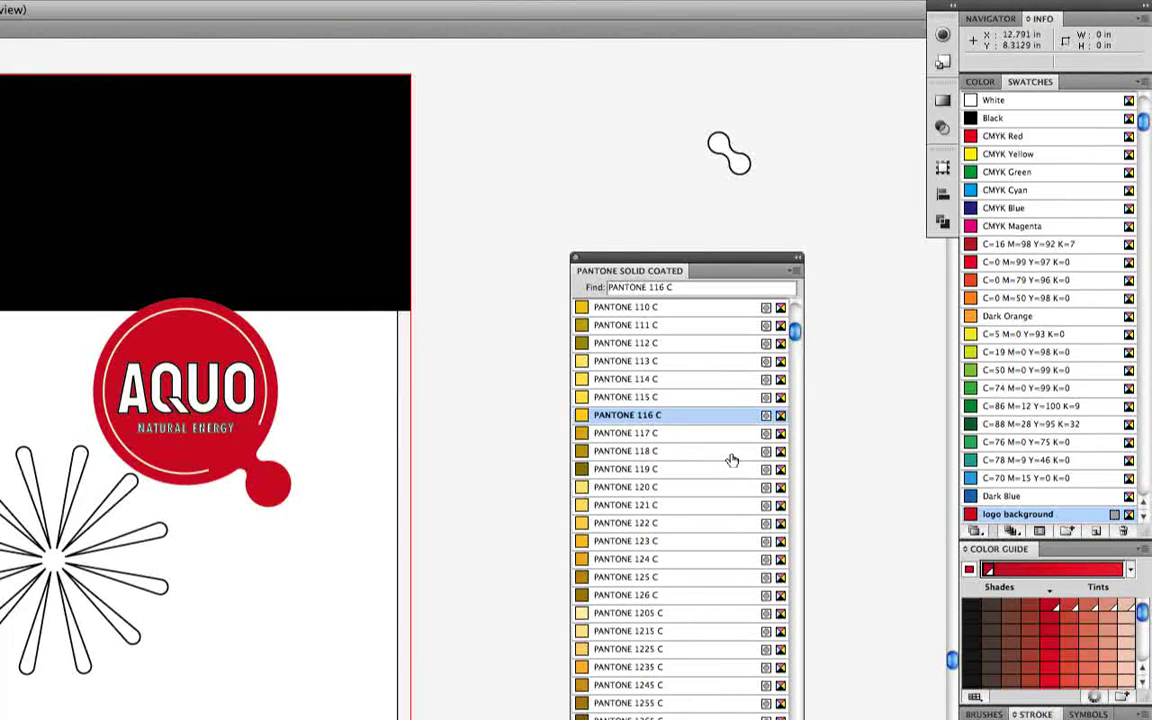
click(678, 418)
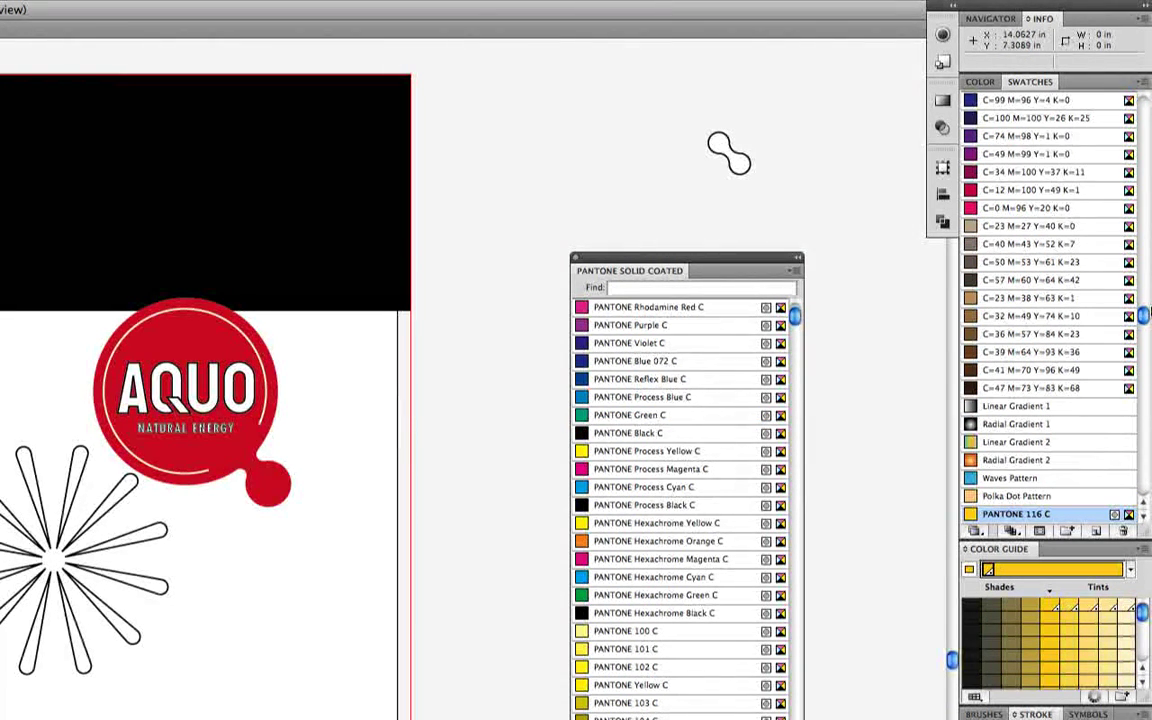
drag(1143, 316, 1143, 338)
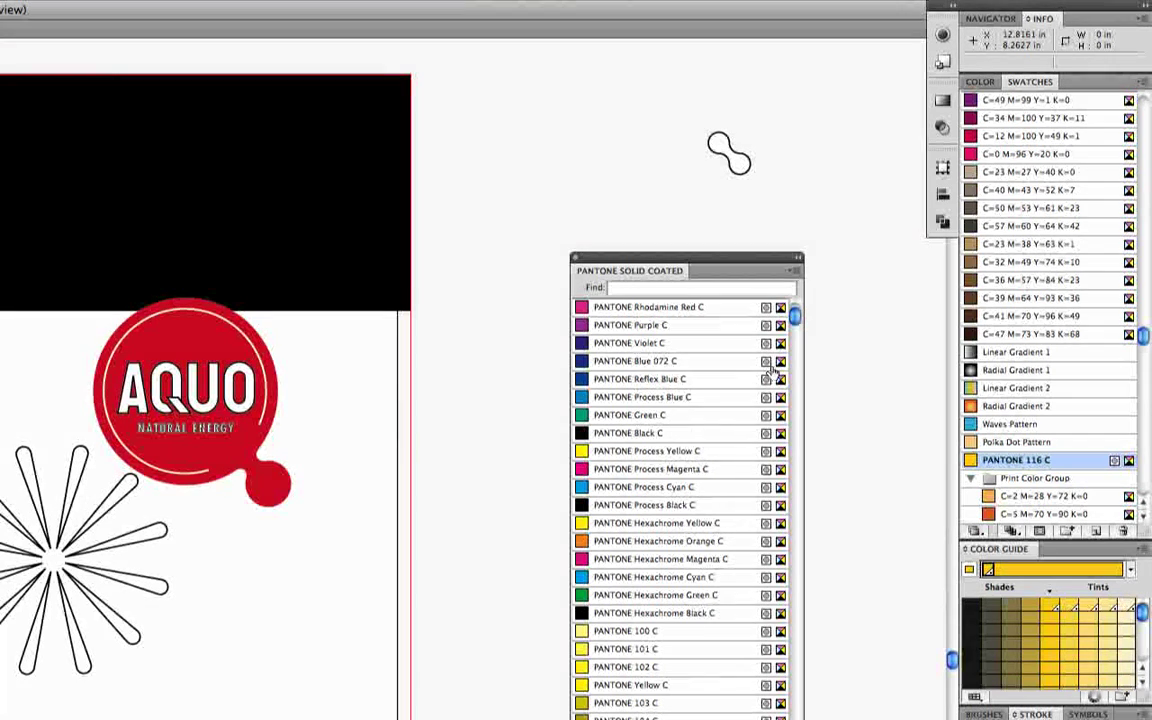
- Close the PANTONE Solid Coated library and show the document's swatches as small thumbnails
click(575, 259)
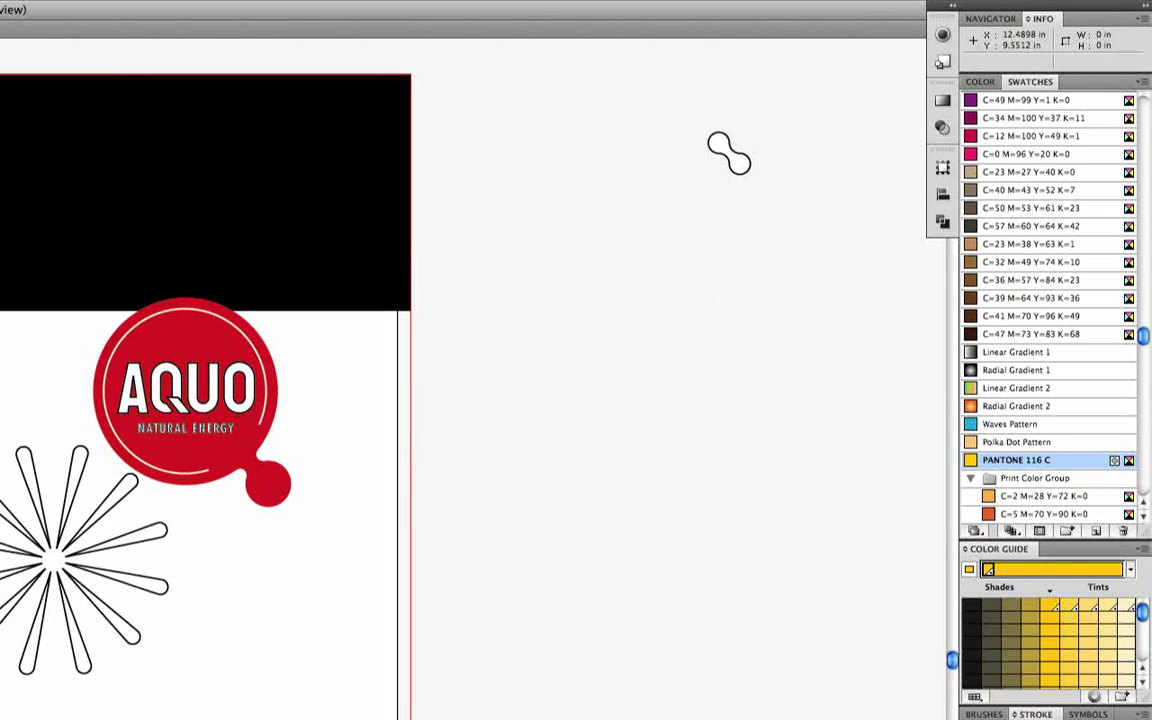
click(1143, 82)
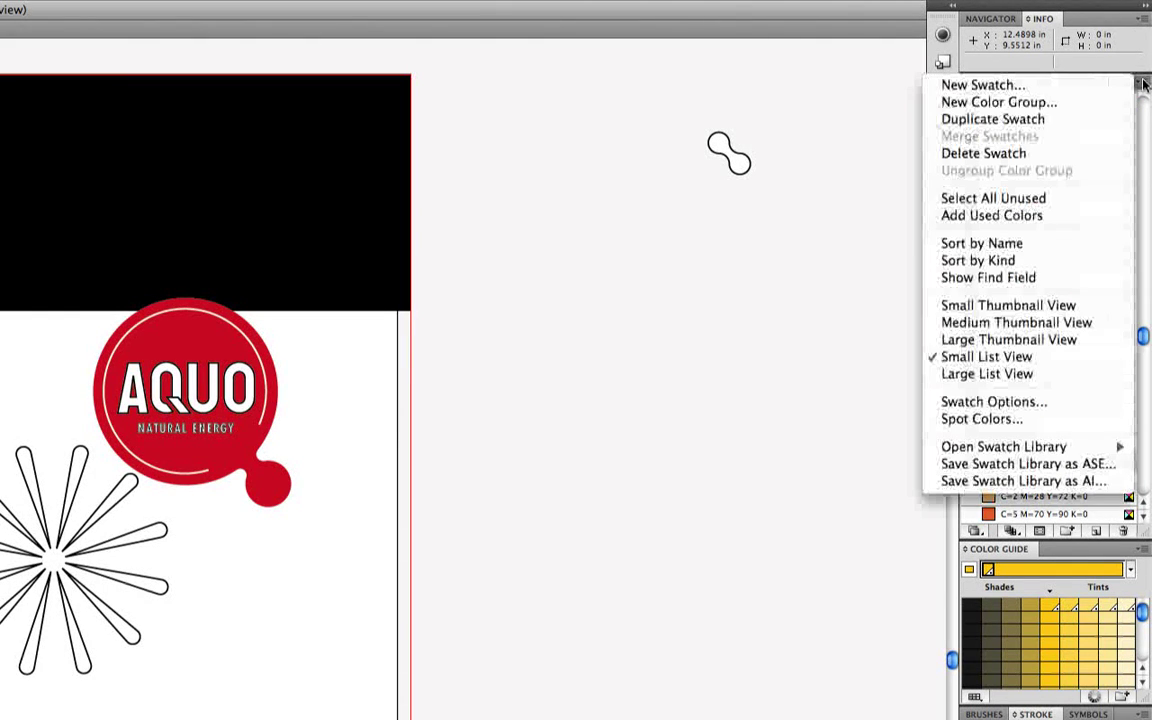
click(1108, 308)
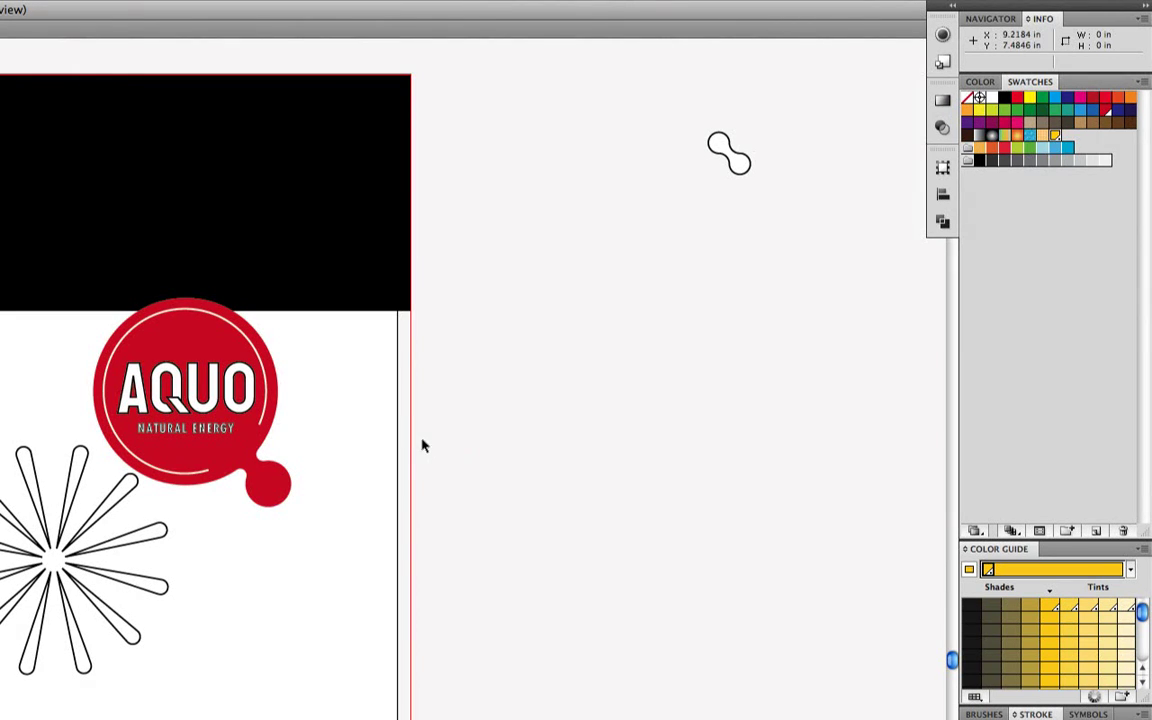
- Fill the tail of the logo's Q and the NATURAL ENERGY text with PANTONE 116 C, and select the whole logo
click(178, 402)
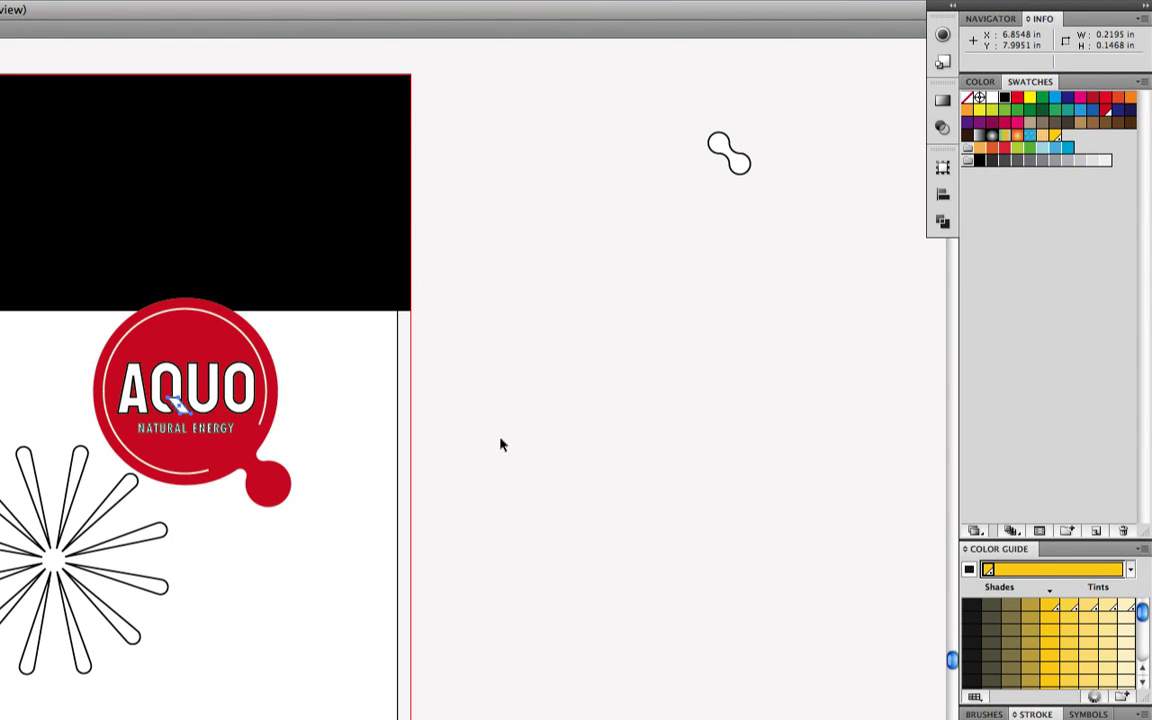
key(x)
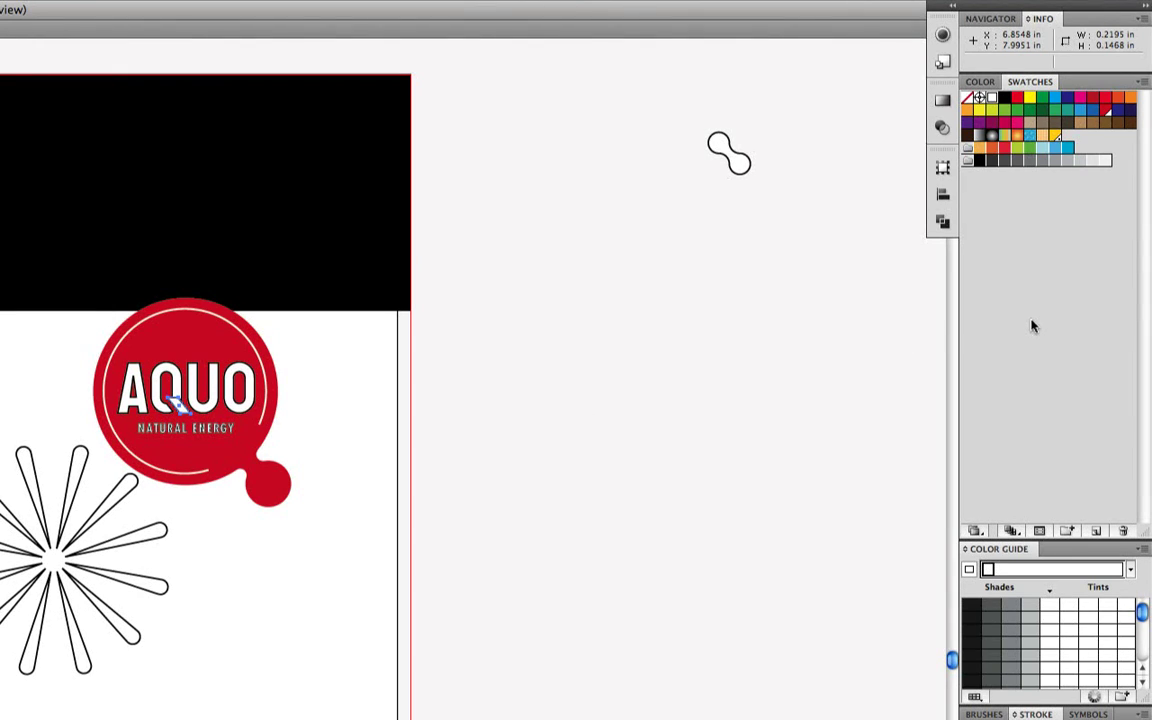
click(1057, 136)
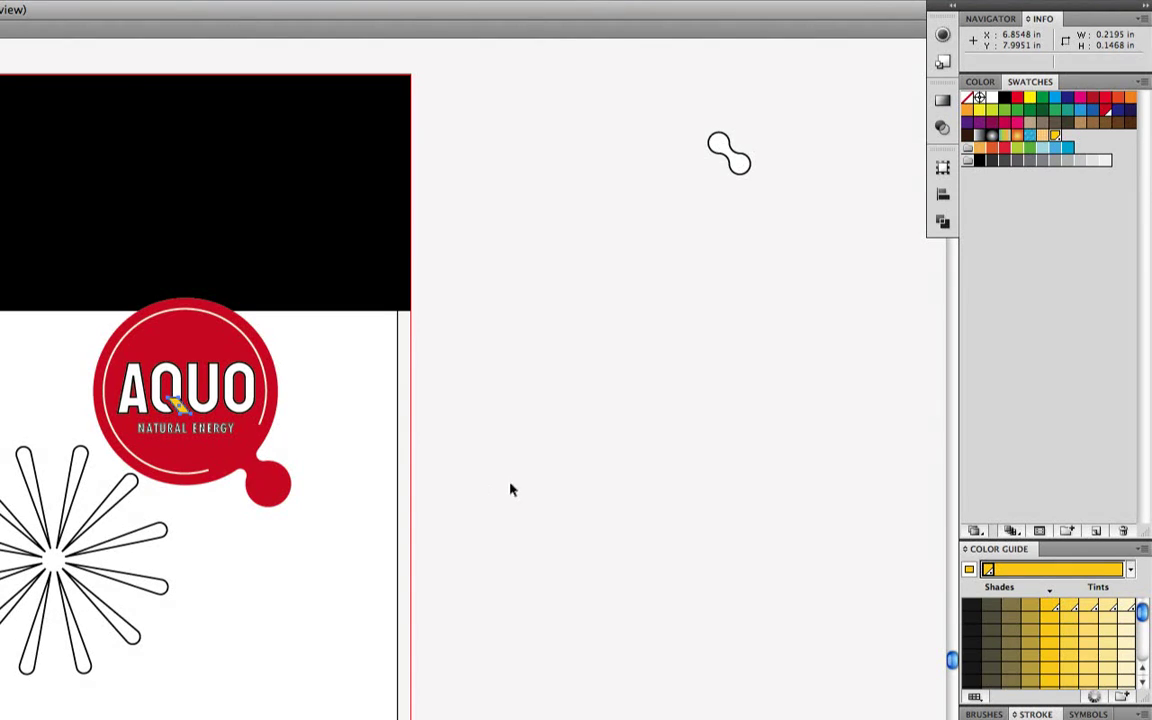
click(205, 430)
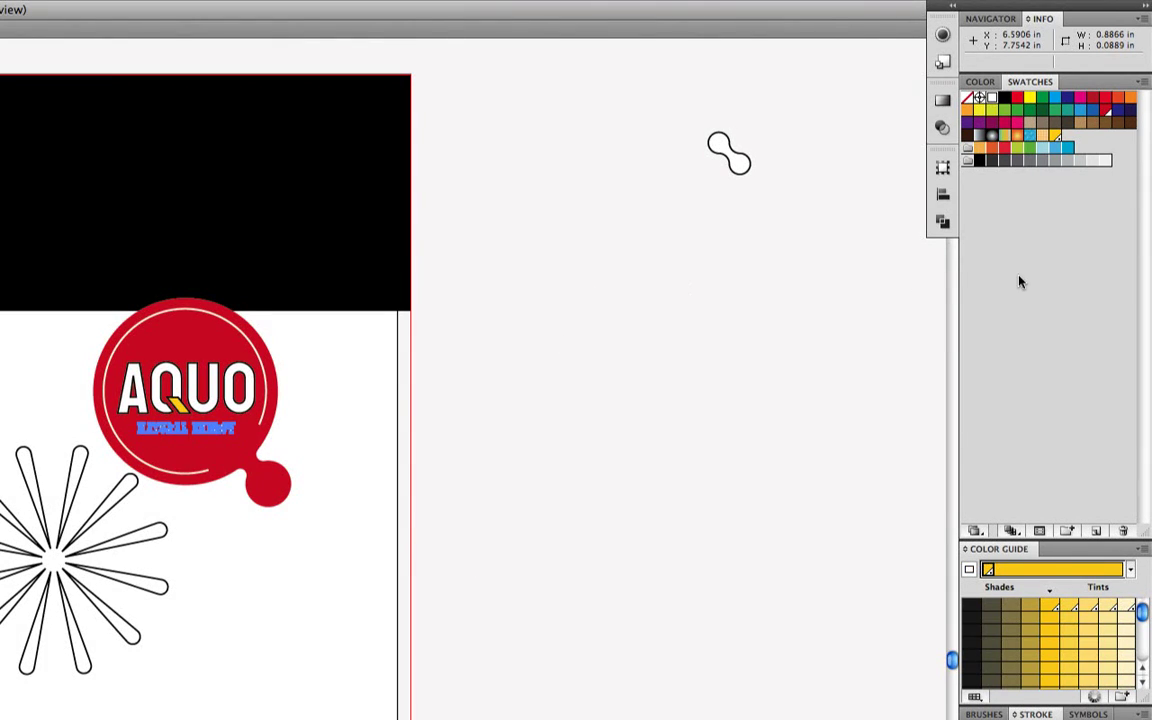
click(1056, 137)
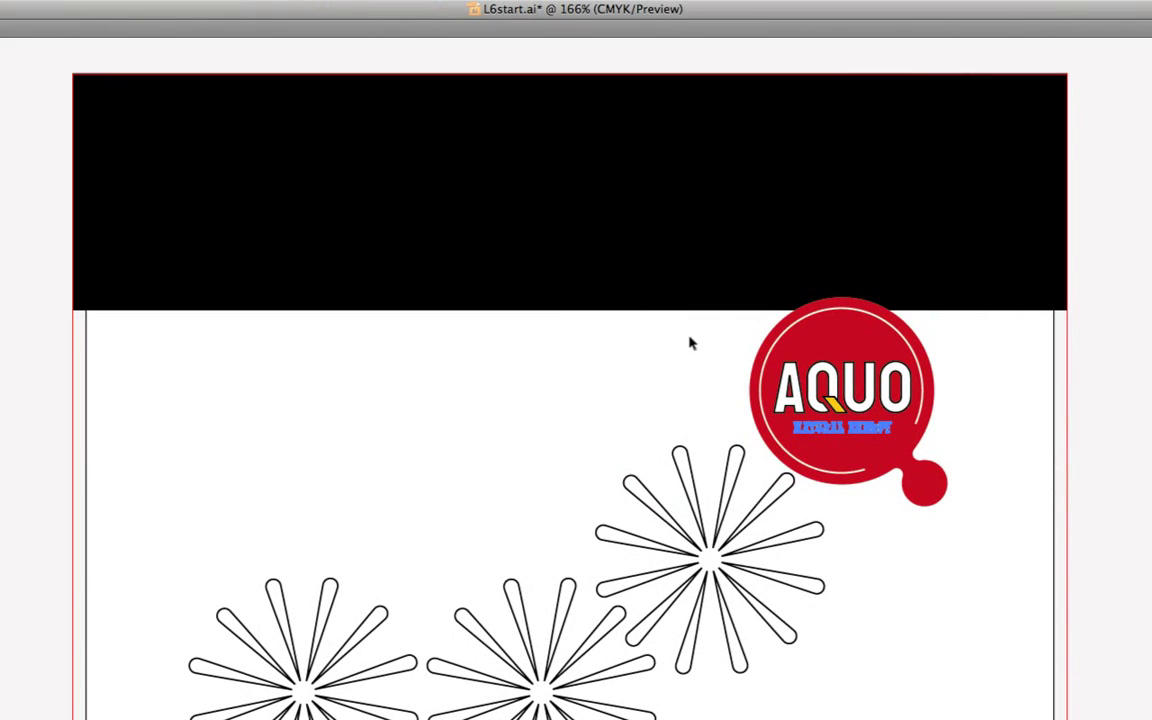
drag(691, 333, 1007, 441)
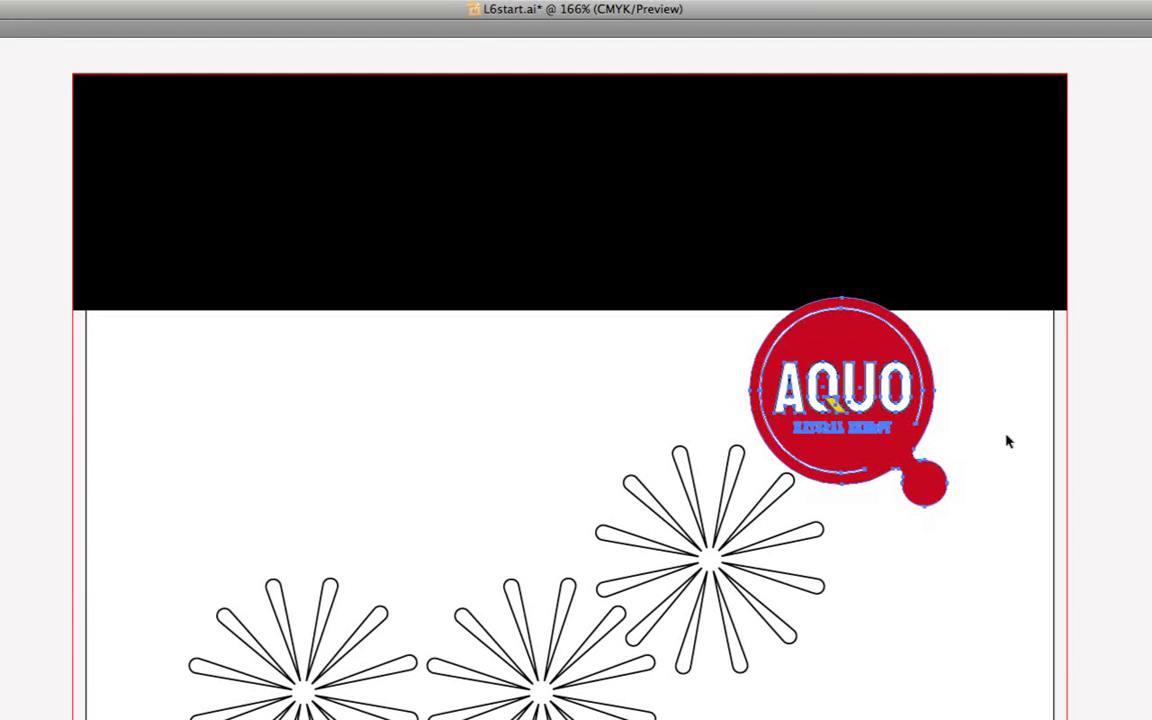
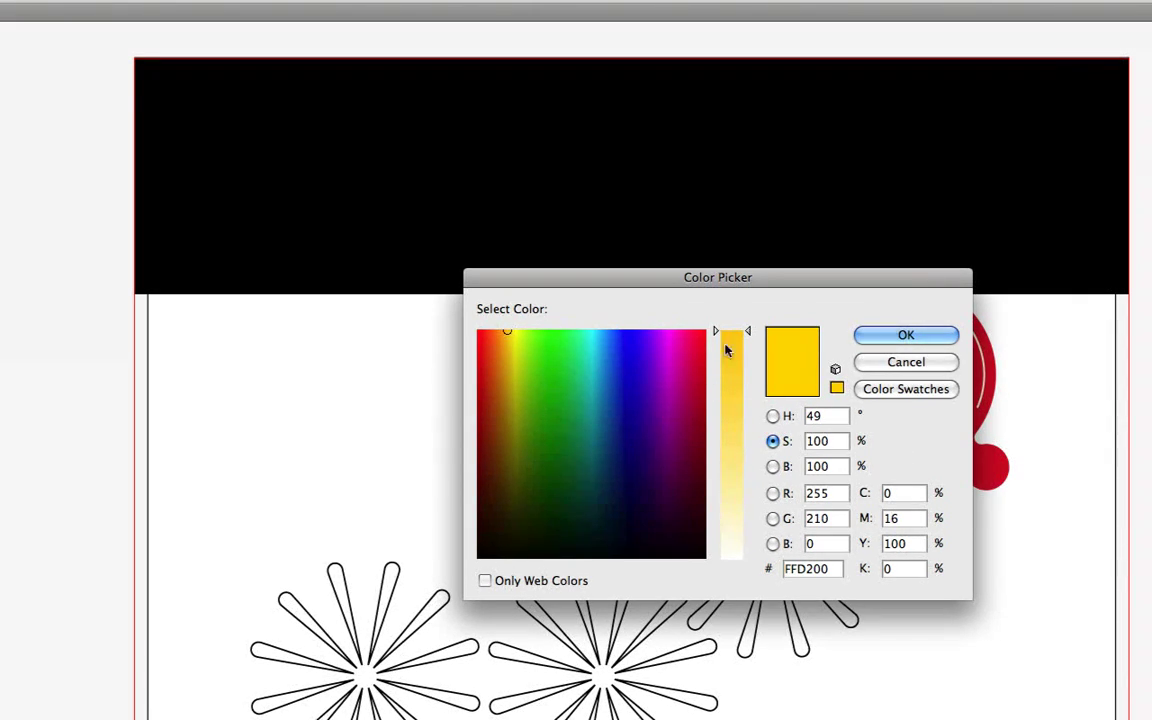
- Lower the yellow fill's saturation to 90% and save the colour as a global process swatch named stars
mouse_move(751, 334)
mouse_down()
mouse_move(746, 417)
mouse_move(748, 334)
mouse_move(750, 397)
mouse_move(757, 352)
mouse_up()
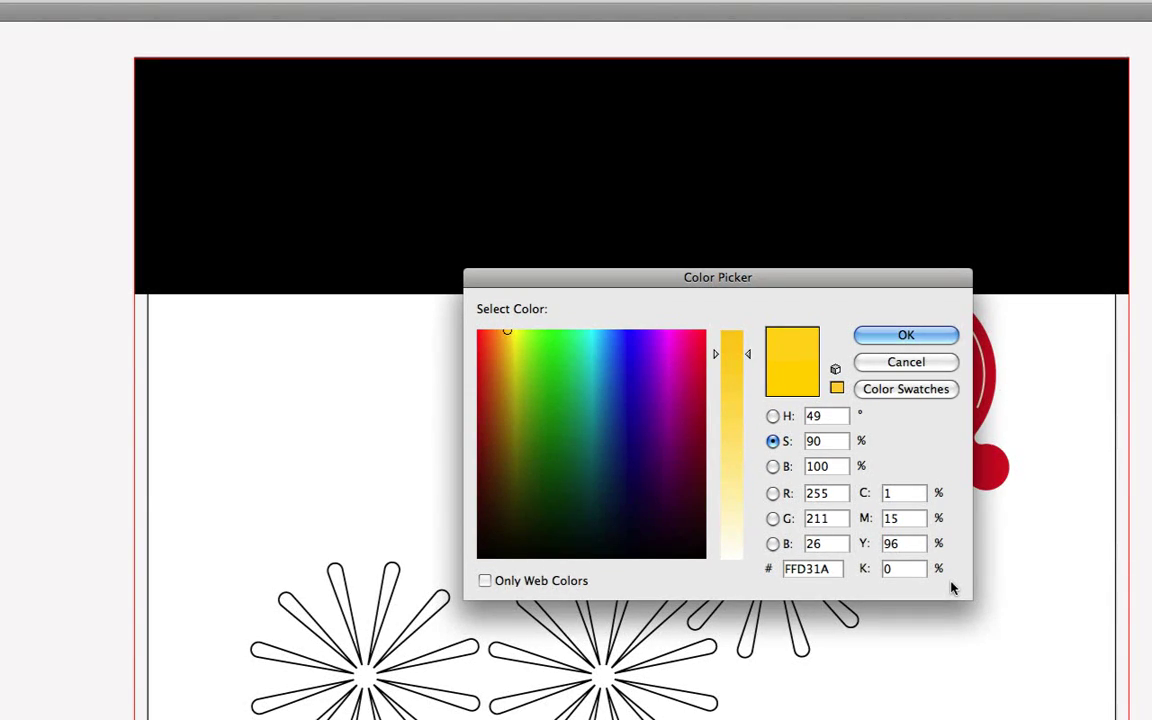
click(883, 335)
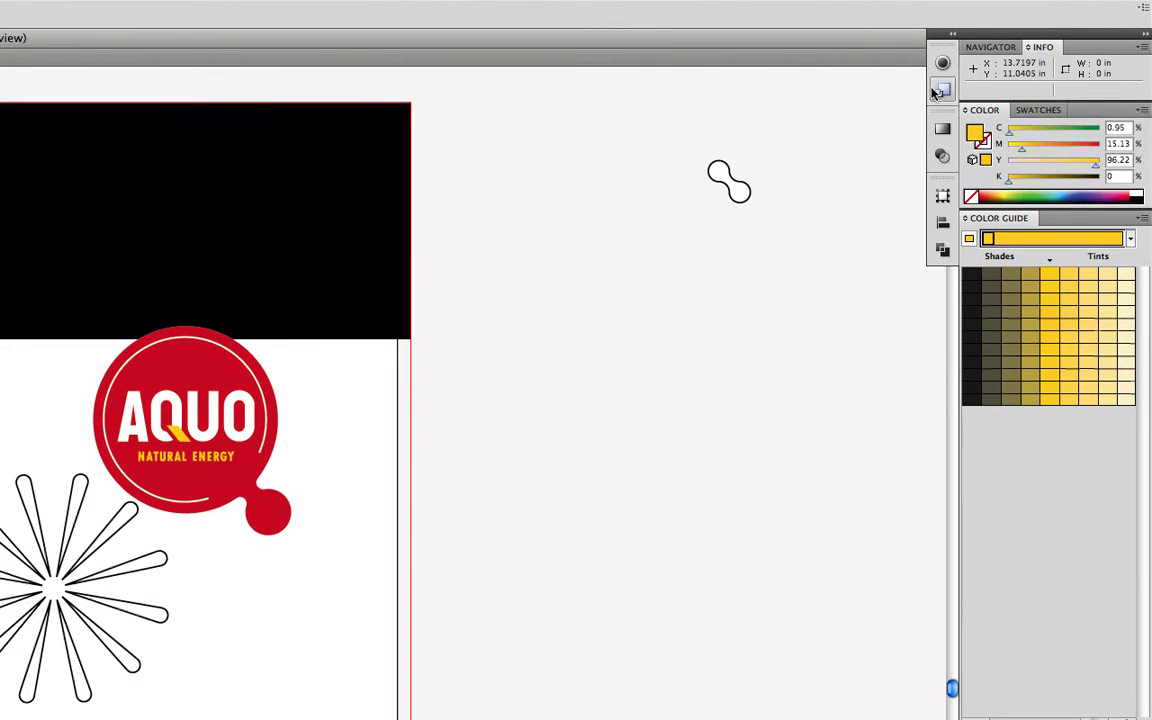
click(1050, 112)
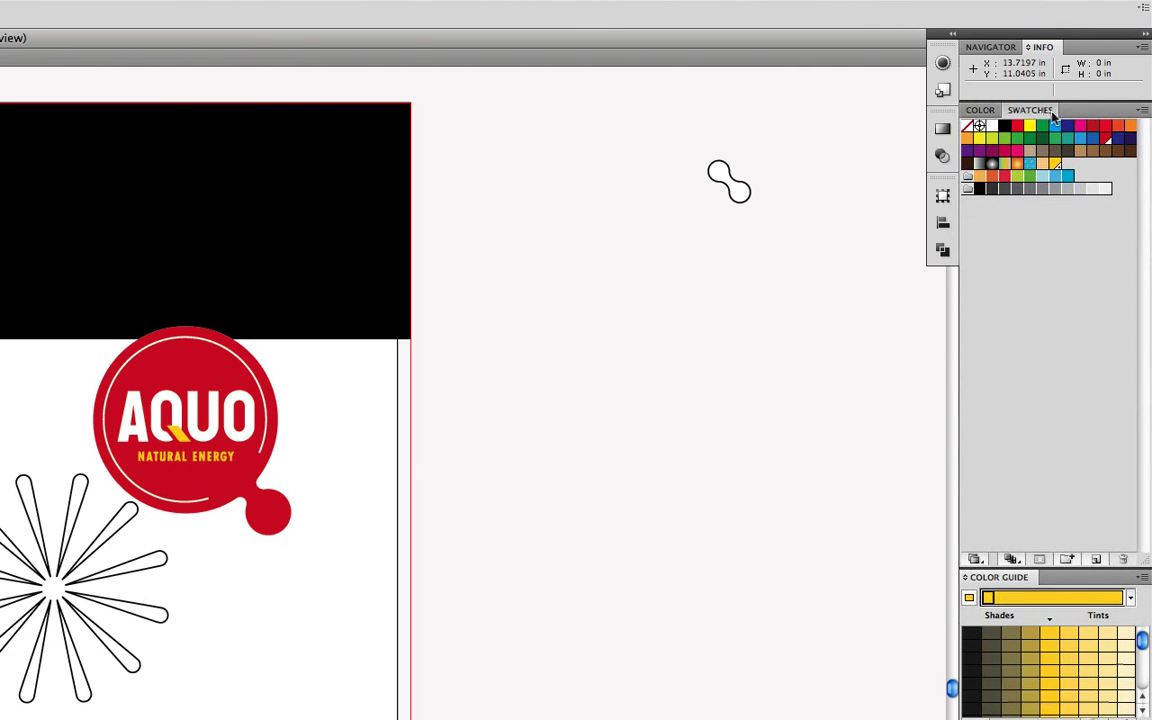
click(1145, 112)
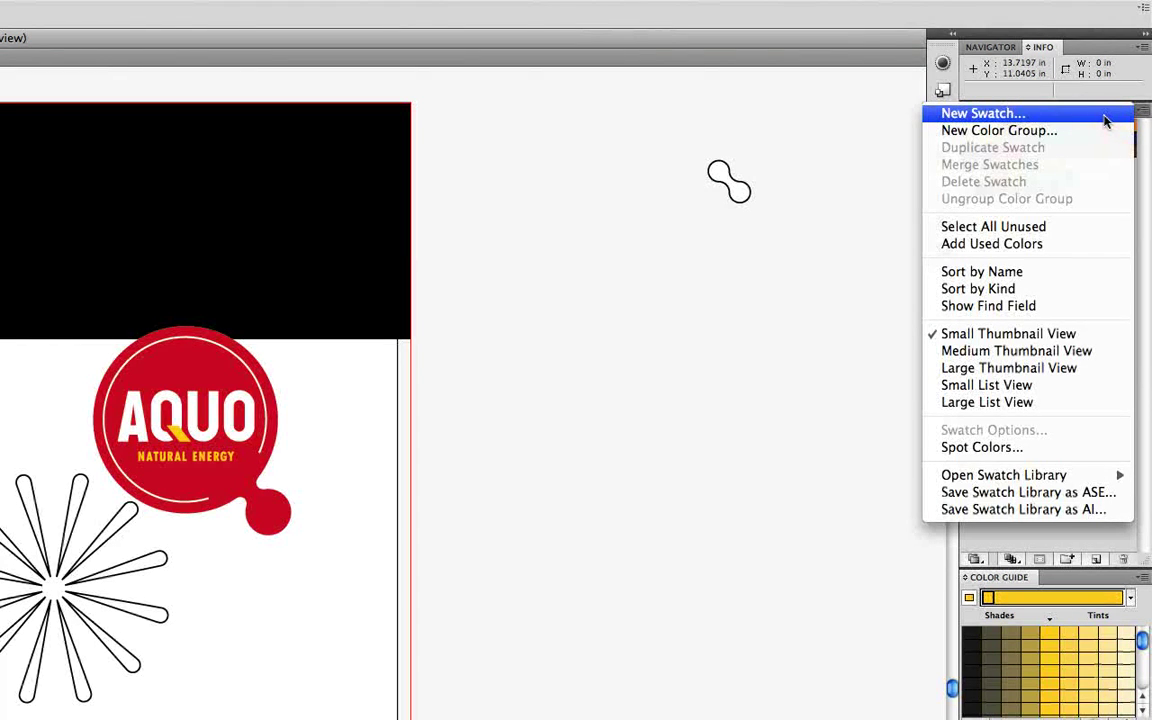
click(1106, 121)
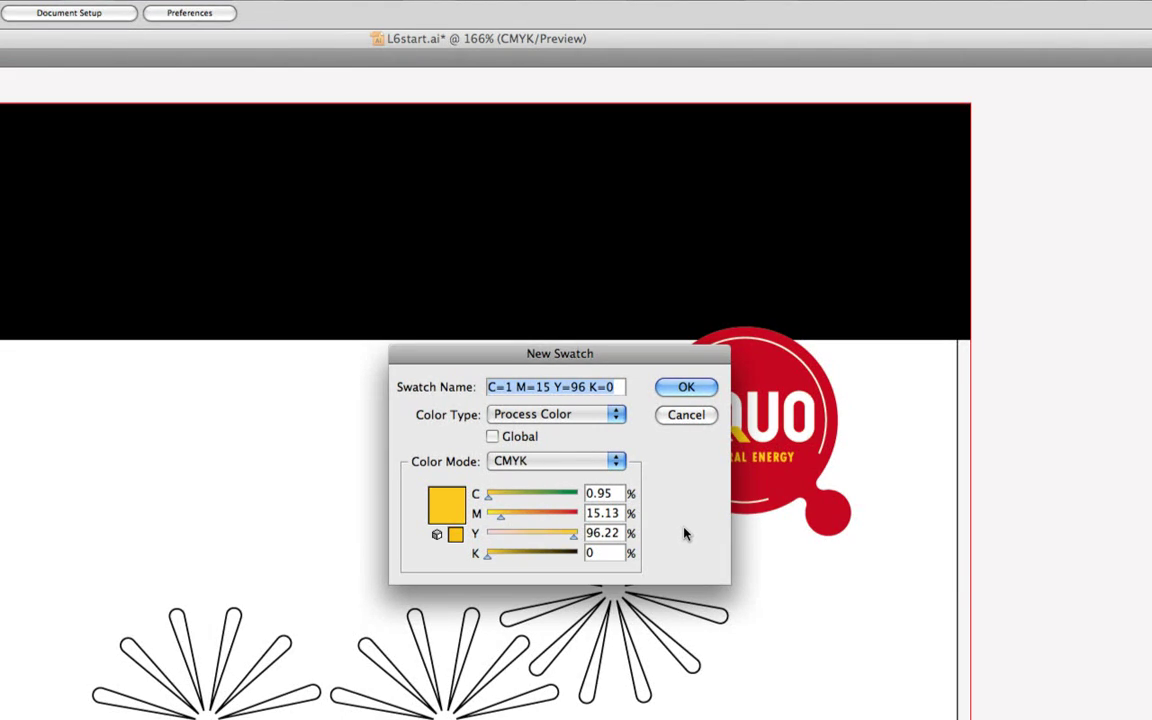
text(stars)
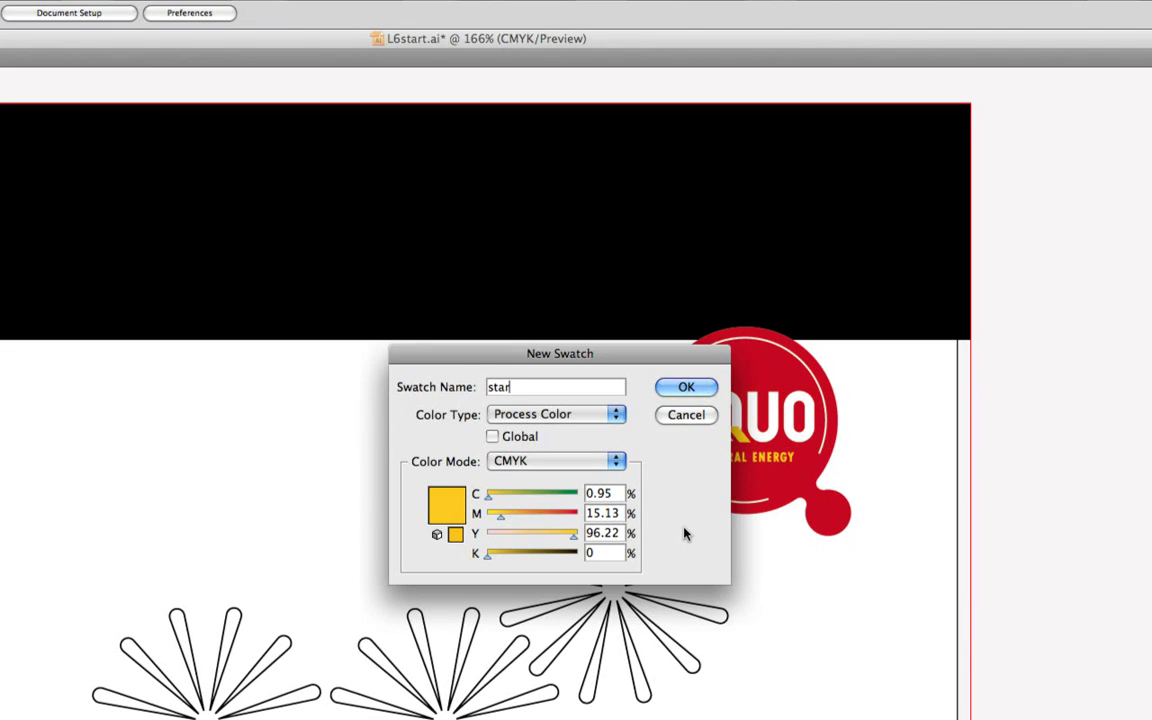
click(492, 437)
click(686, 389)
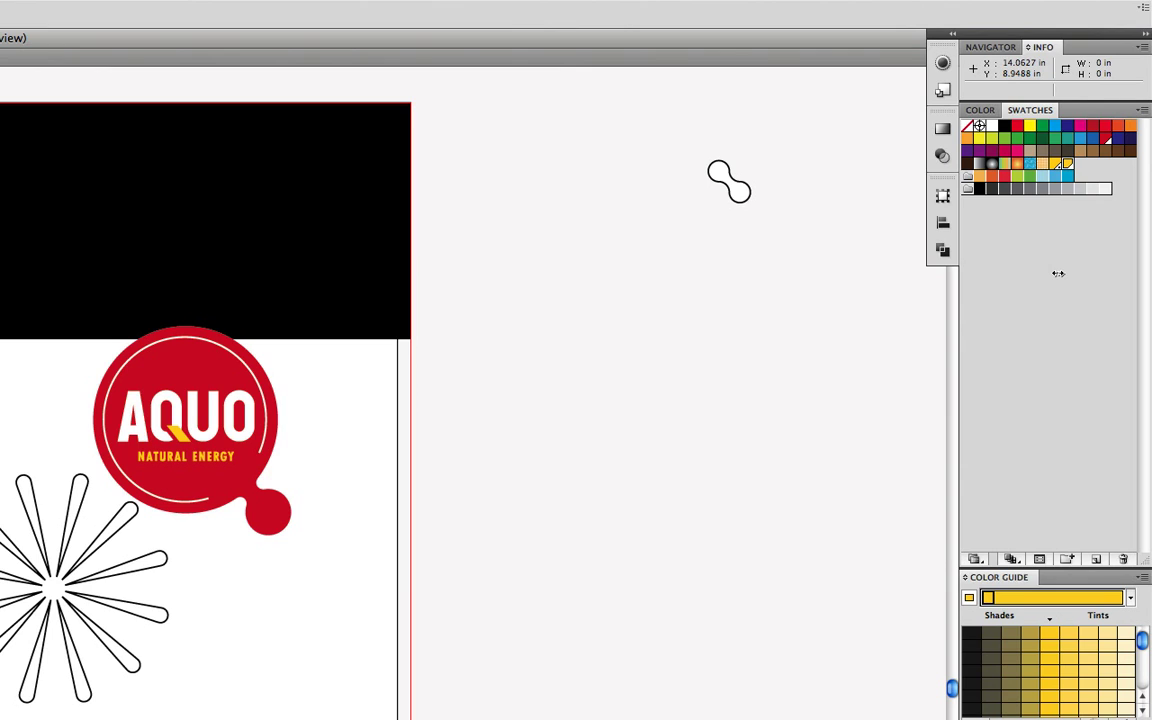
- Set the tint of the stars colour to 70% and save the tint as a new swatch
click(981, 111)
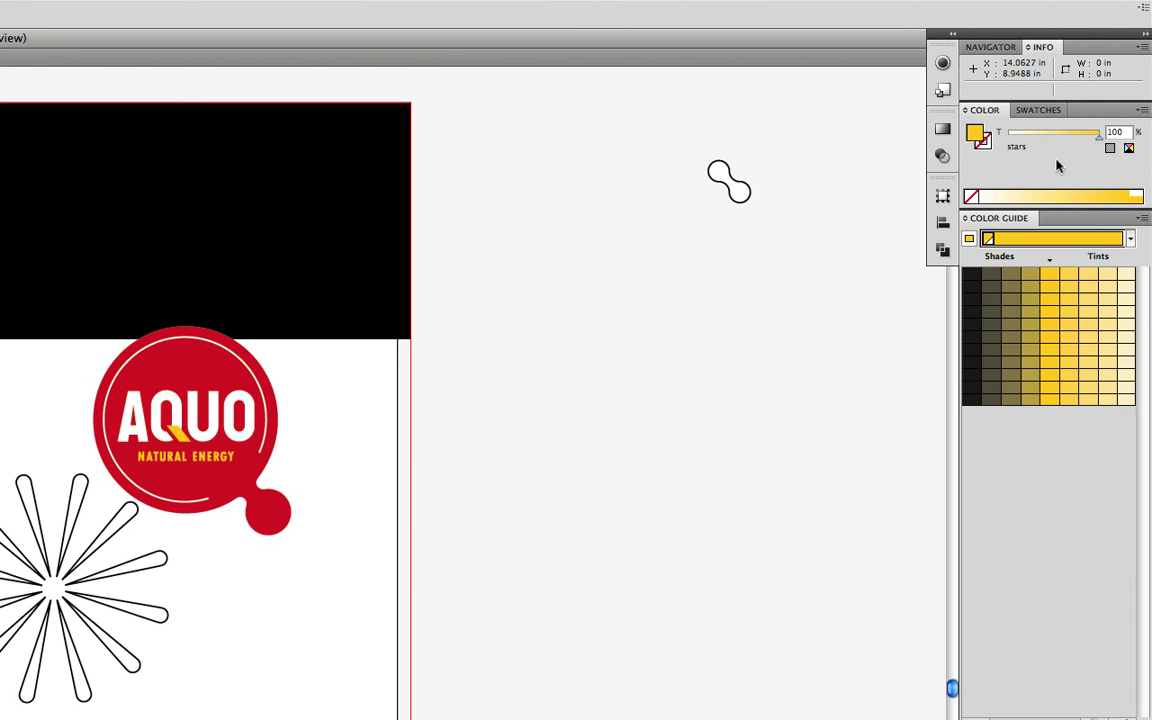
click(1095, 134)
text(70)
key(Return)
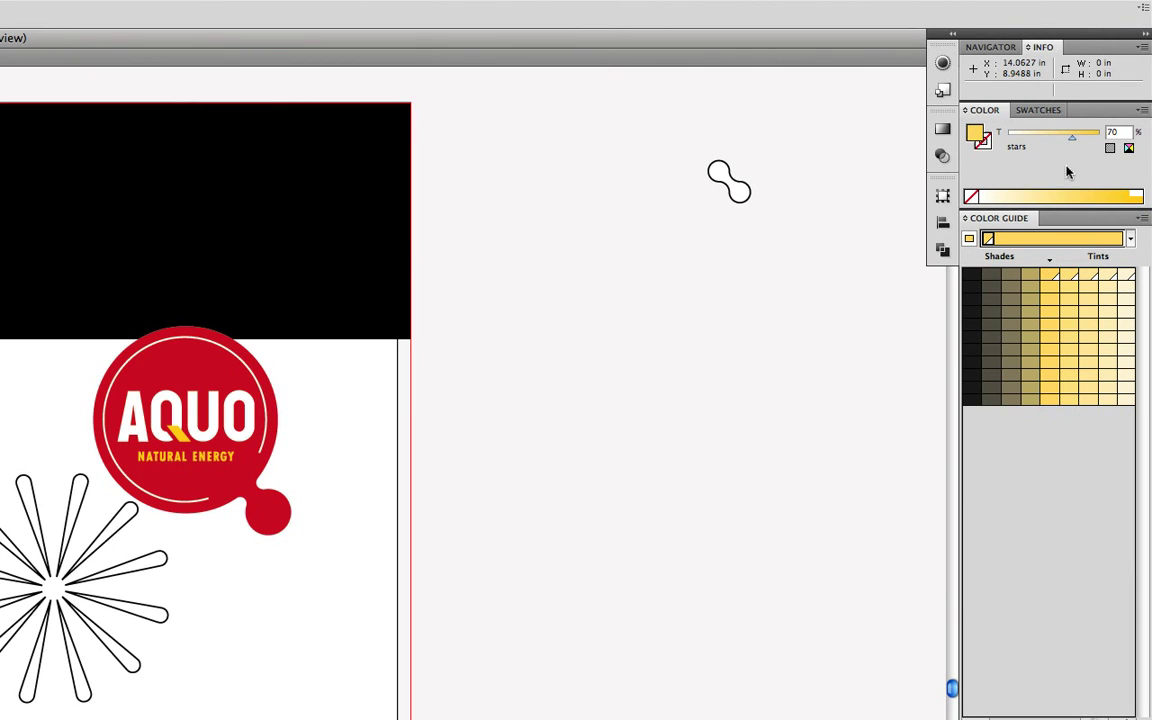
click(1040, 110)
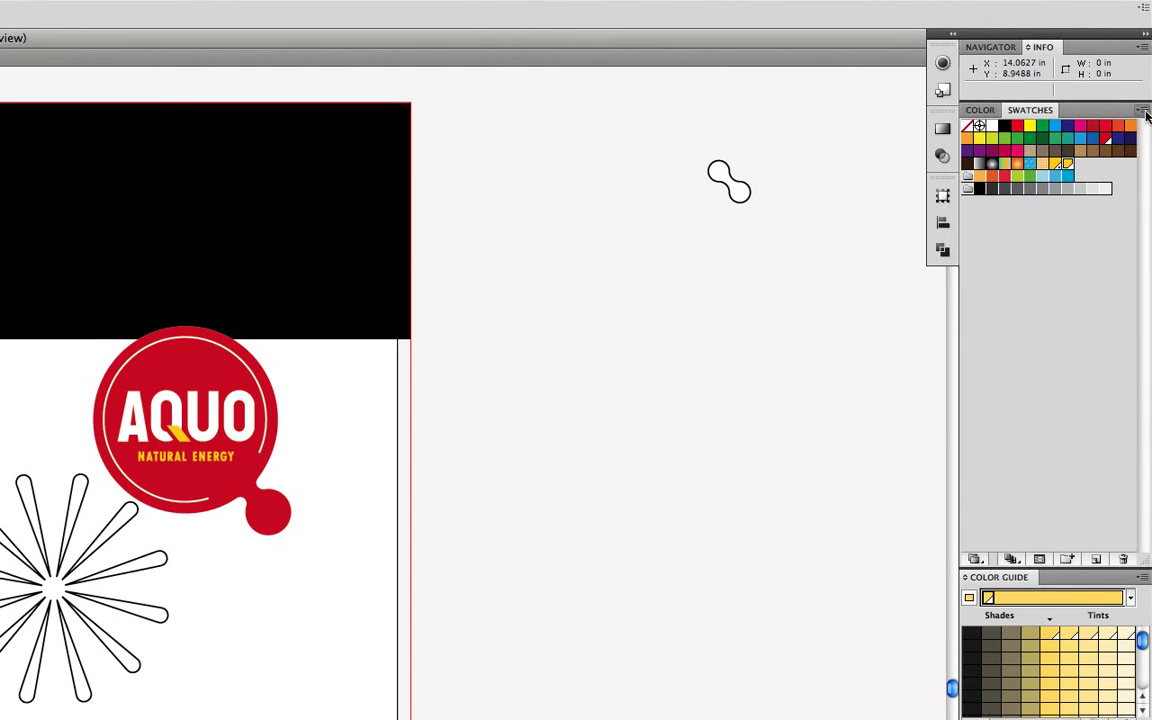
click(1145, 112)
click(1090, 121)
- Save the 70% stars tint as a second swatch and delete the surplus copy
click(1145, 112)
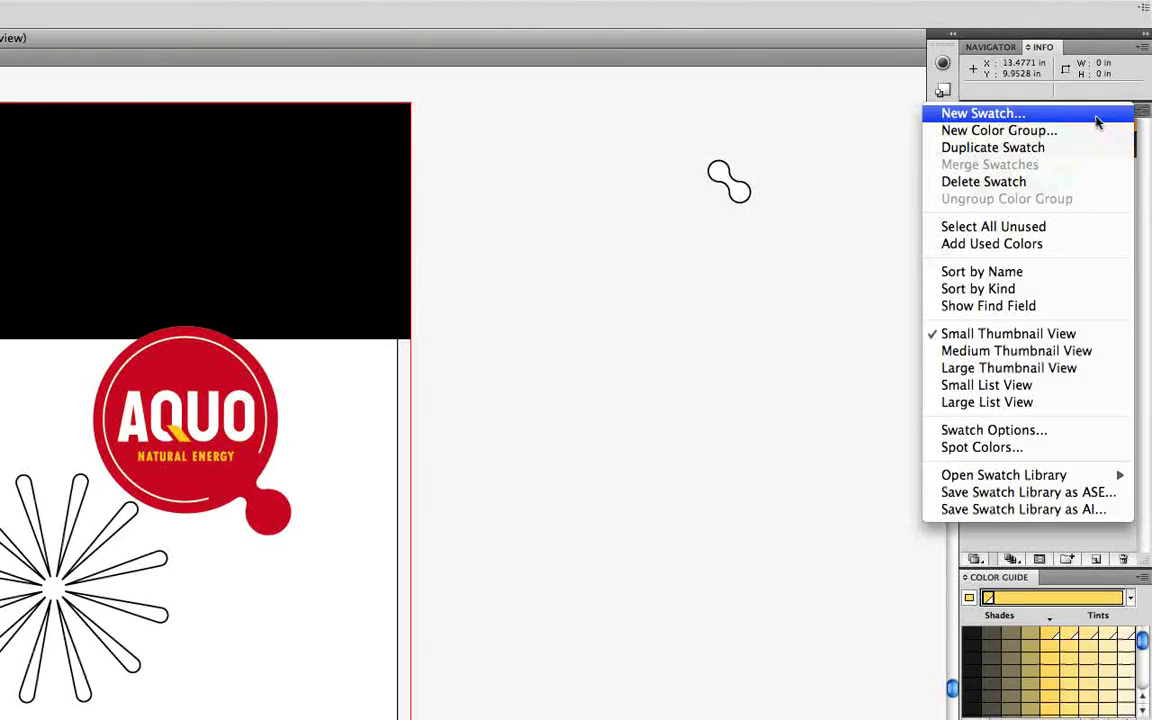
click(1041, 119)
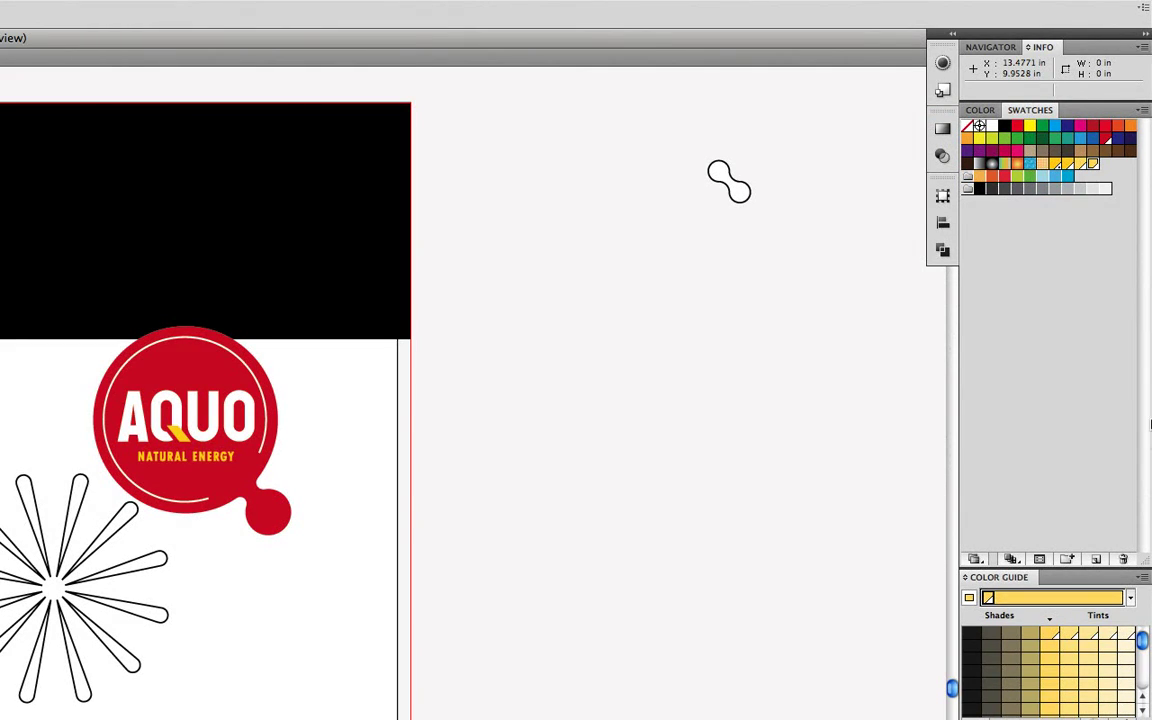
click(1123, 558)
click(155, 331)
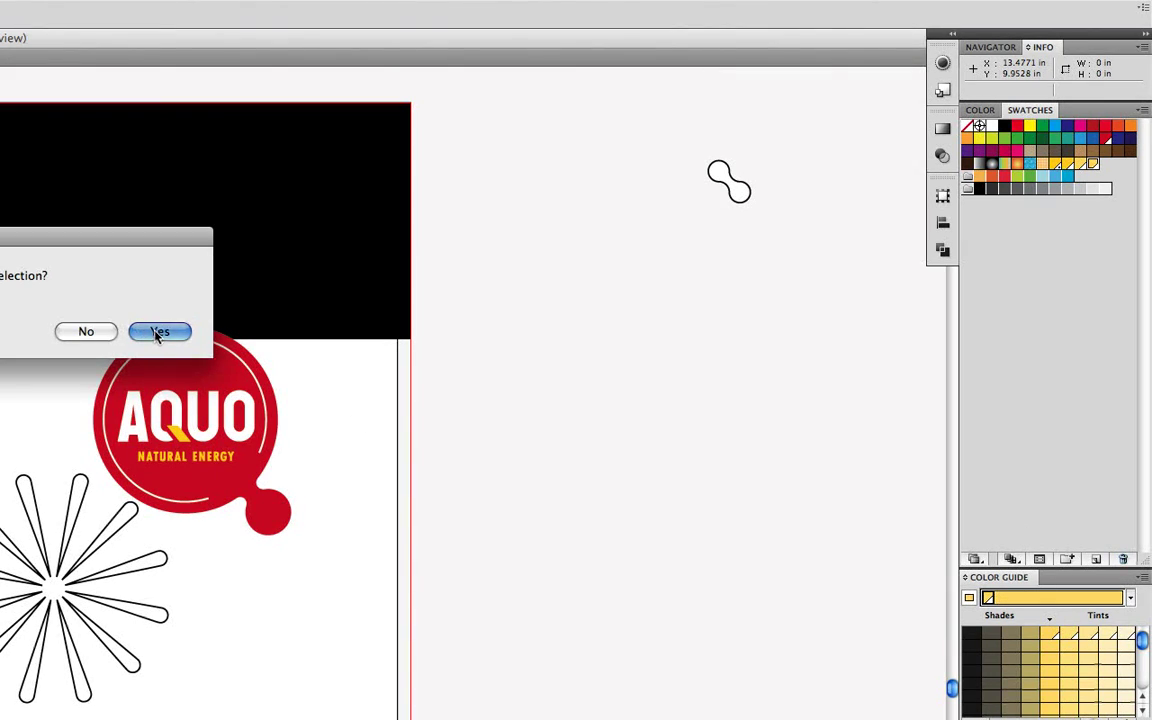